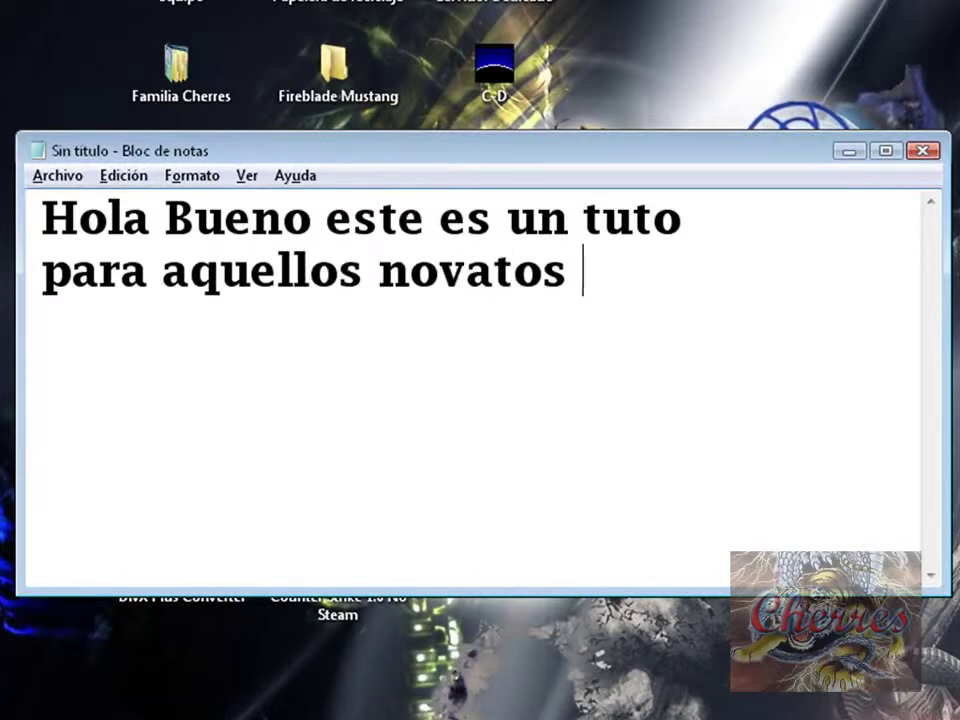
Step: Continue the note after "para aquellos novatos" with "que no saben instalar el san andreas online"
text(que no saben)
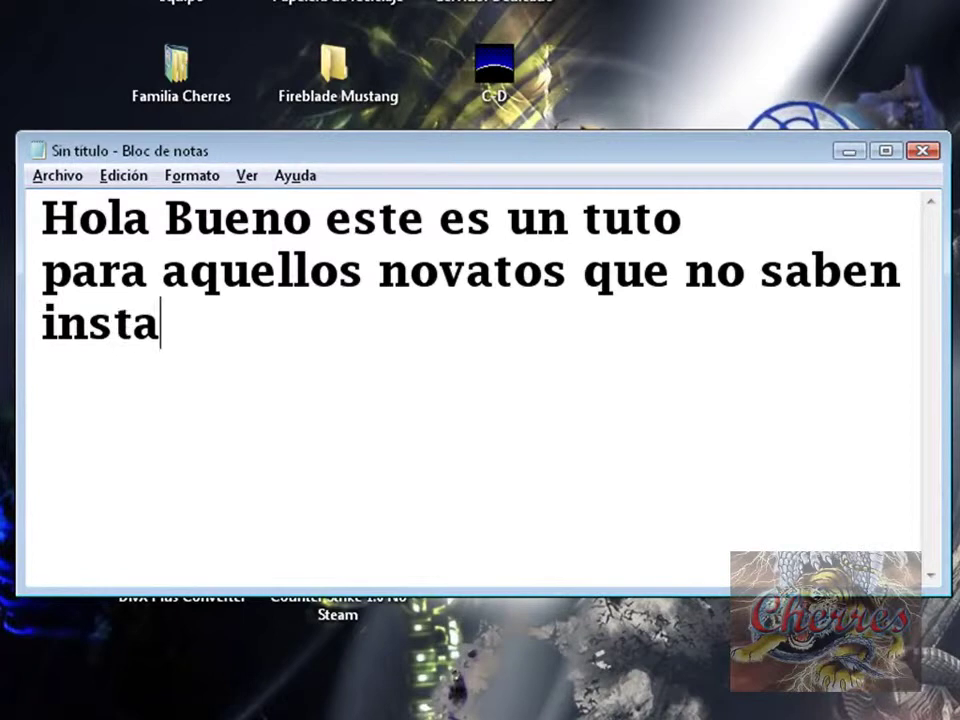
text( instalar el )
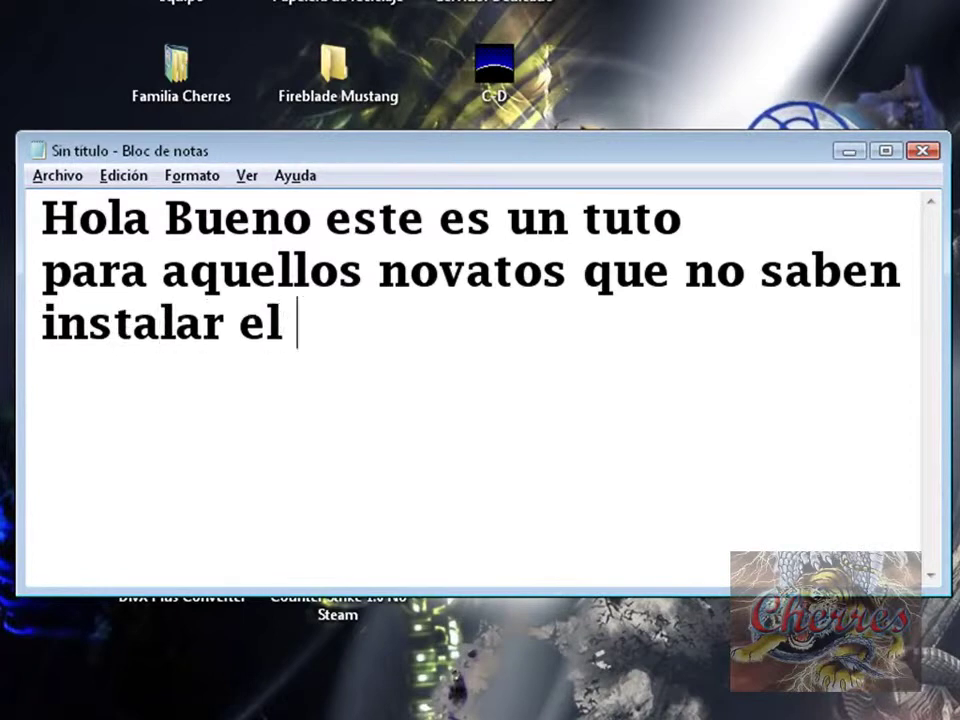
text(san a)
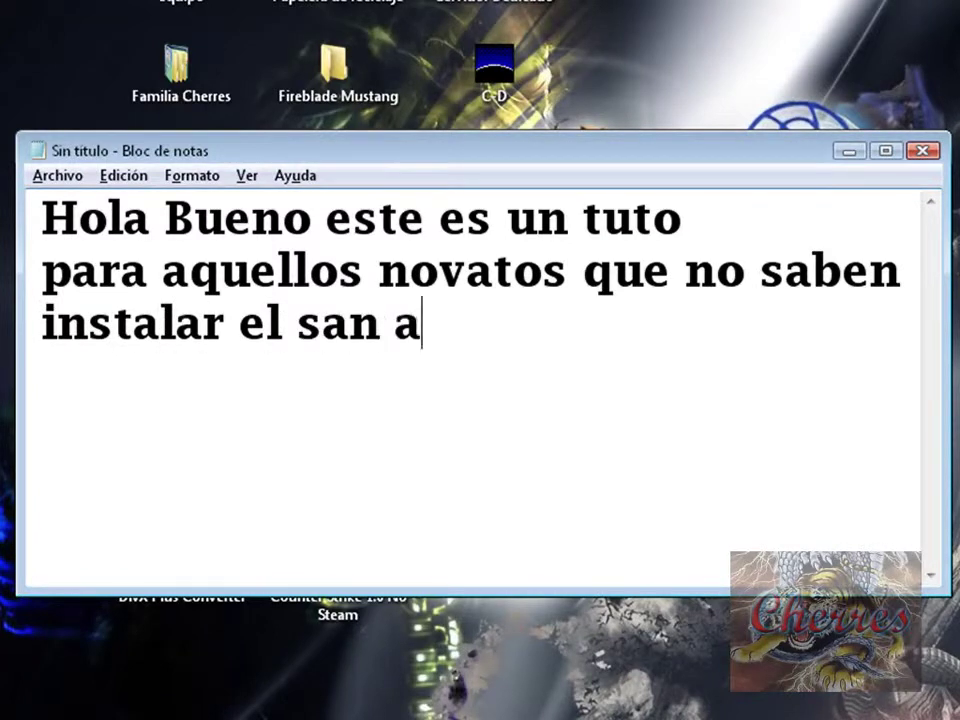
text(ndreas o)
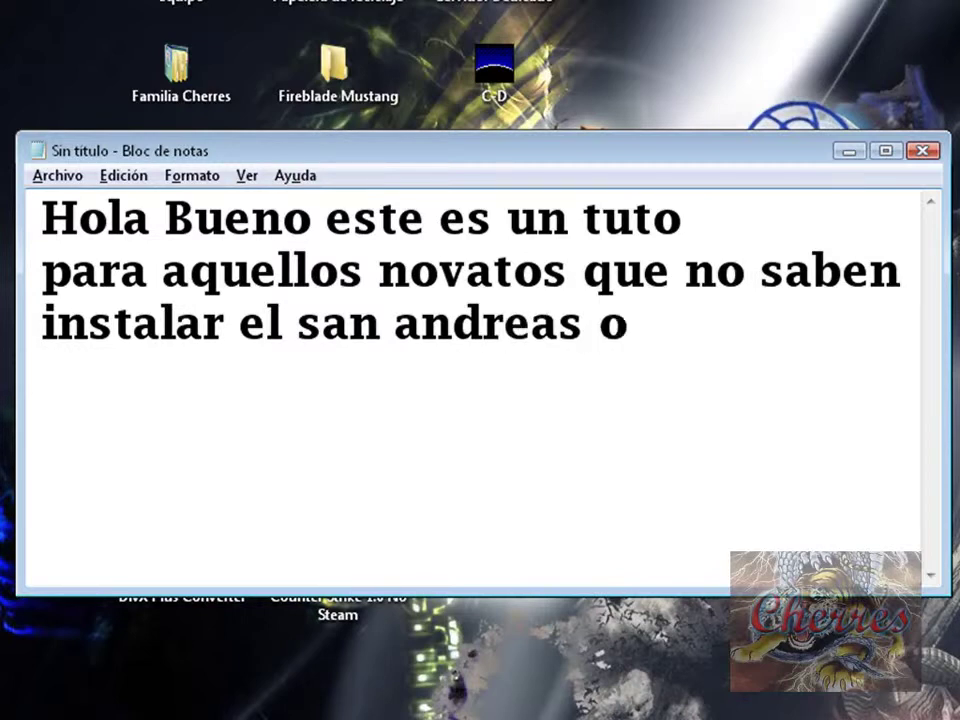
text(nline)
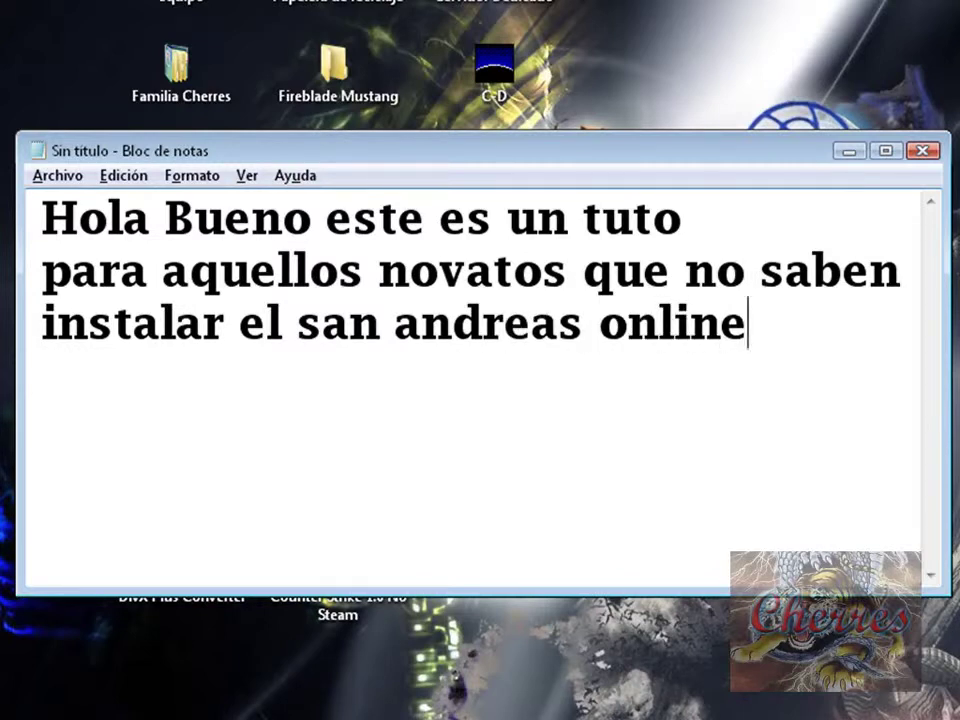
Step: Clear the whole note and write "seguimos las instrucciones vale ?" in its place
key(BackSpace)
key(BackSpace)
key(BackSpace)
key(BackSpace)
key(BackSpace)
key(BackSpace)
key(BackSpace)
key(BackSpace)
key(BackSpace)
key(BackSpace)
key(BackSpace)
key(BackSpace)
key(BackSpace)
key(BackSpace)
key(BackSpace)
key(BackSpace)
key(BackSpace)
key(BackSpace)
key(ctrl+a)
key(Delete)
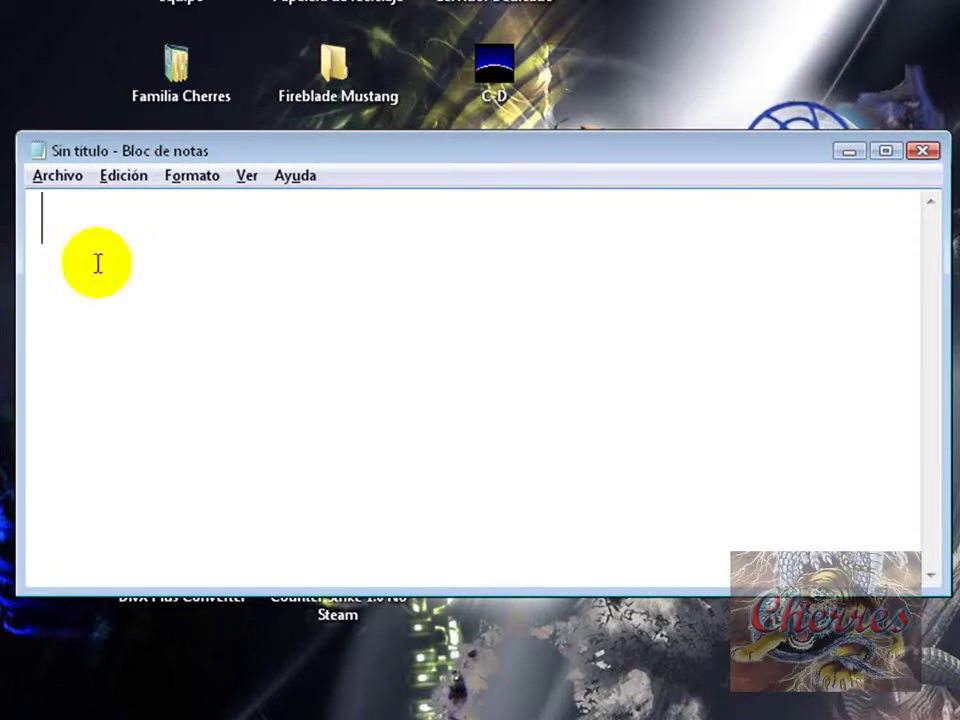
text(seguimos las instrucciones vale ?)
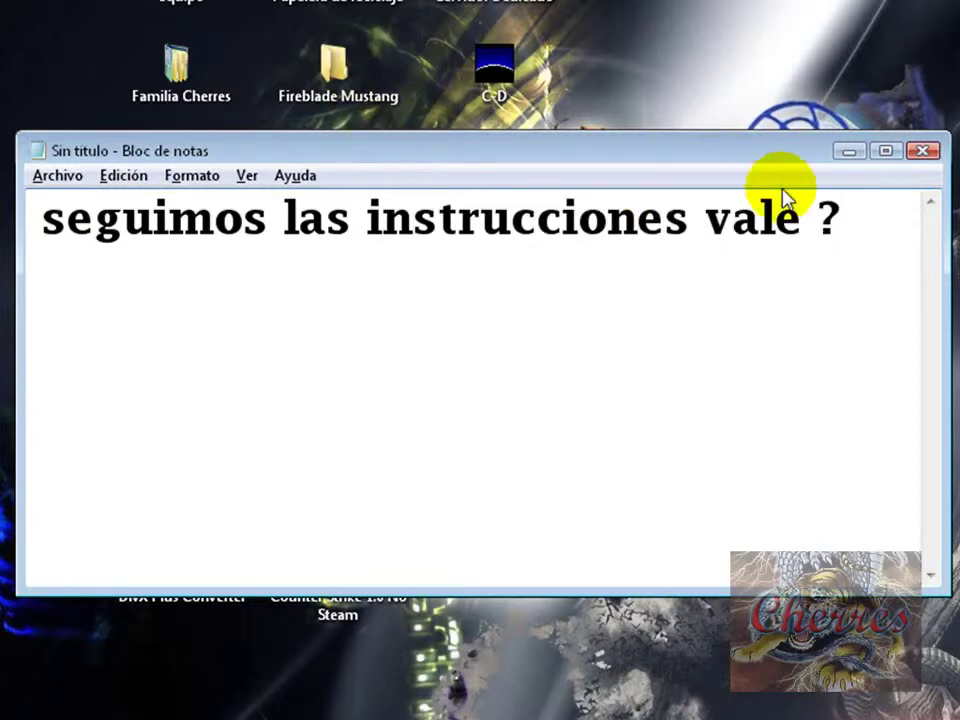
Step: Delete the note's words before the question mark and minimise the note window
drag(818, 220, 42, 220)
key(Delete)
click(848, 152)
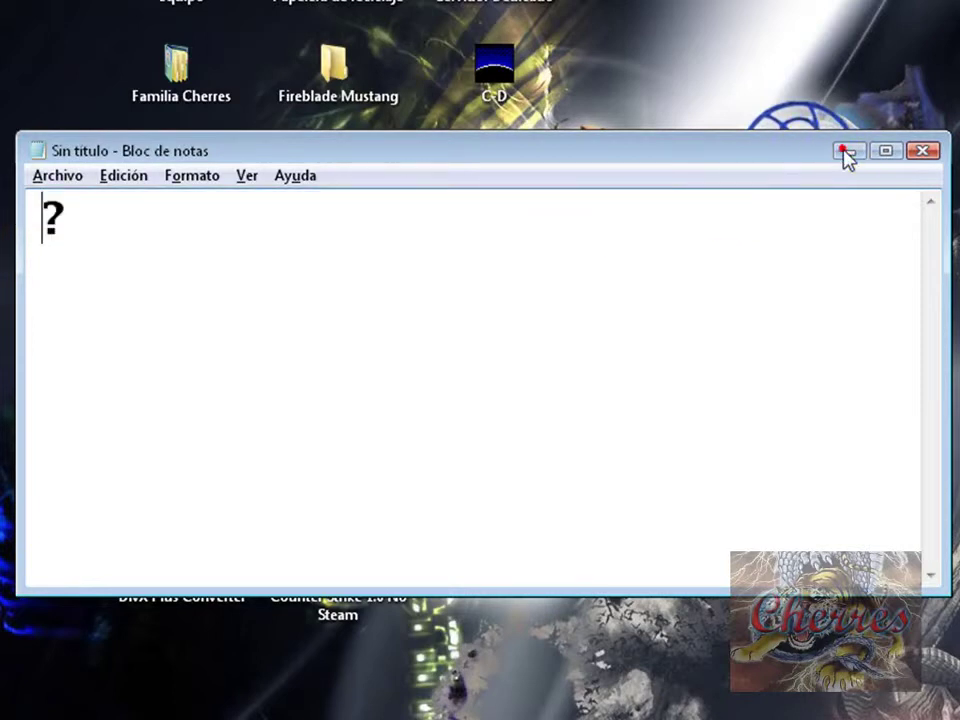
Step: Open the folder Instaladores Para Pc on Disco local (D:) in Windows Explorer
key(super+e)
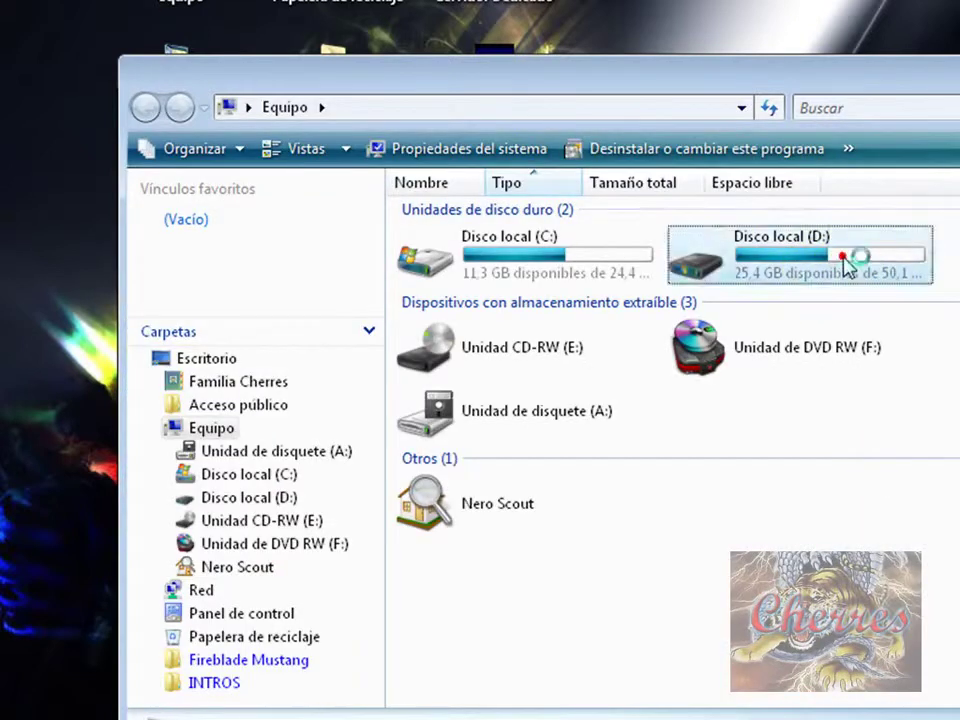
double_click(844, 260)
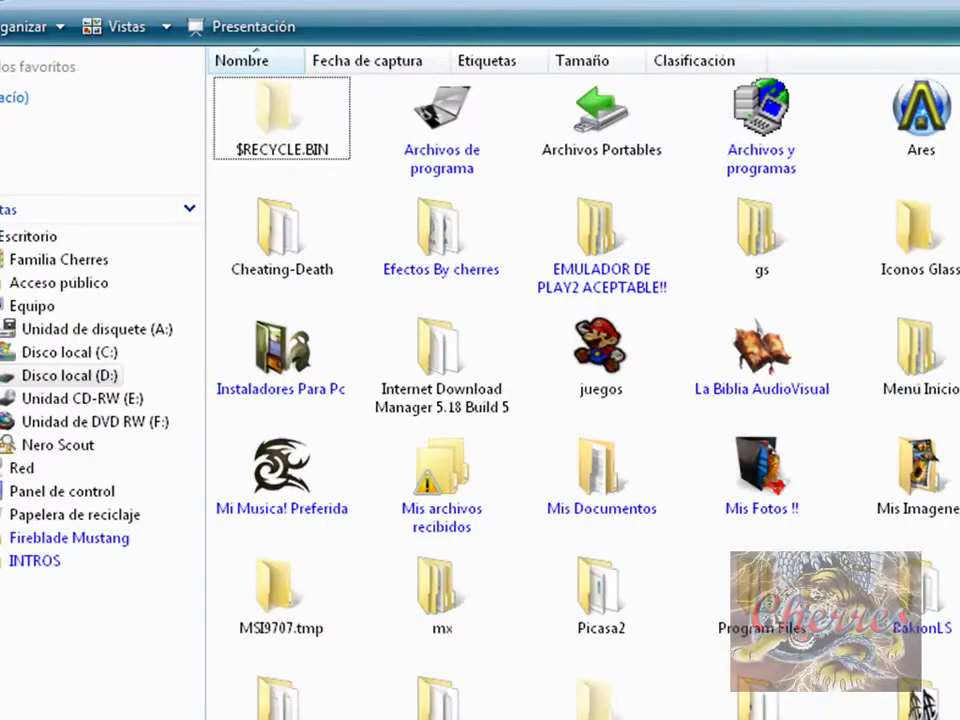
scroll(950, 355, down, 5)
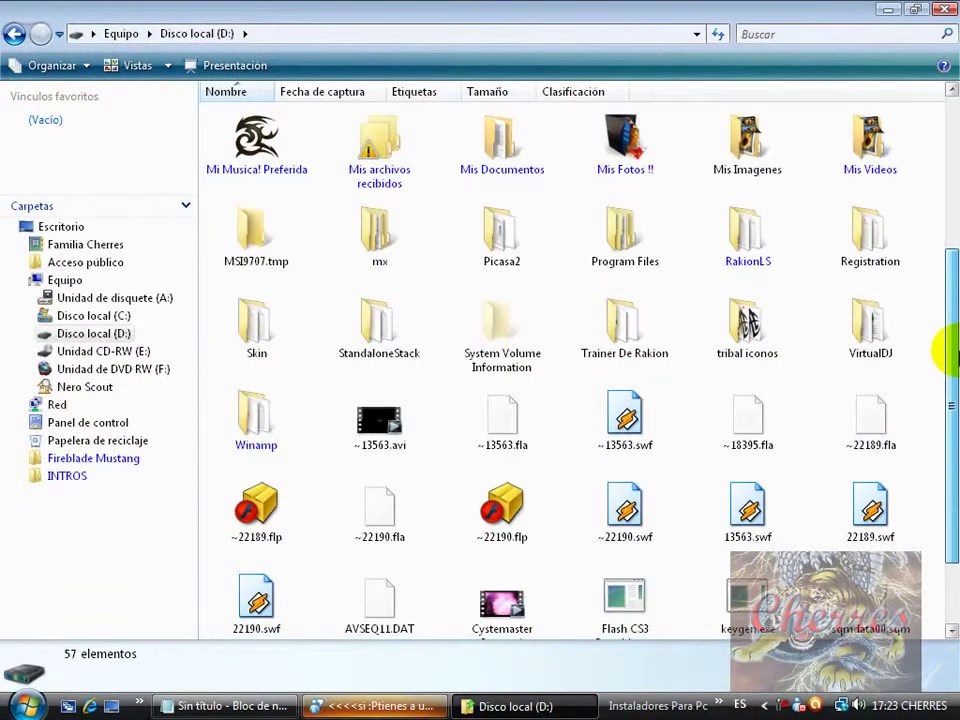
scroll(950, 355, up, 5)
double_click(255, 332)
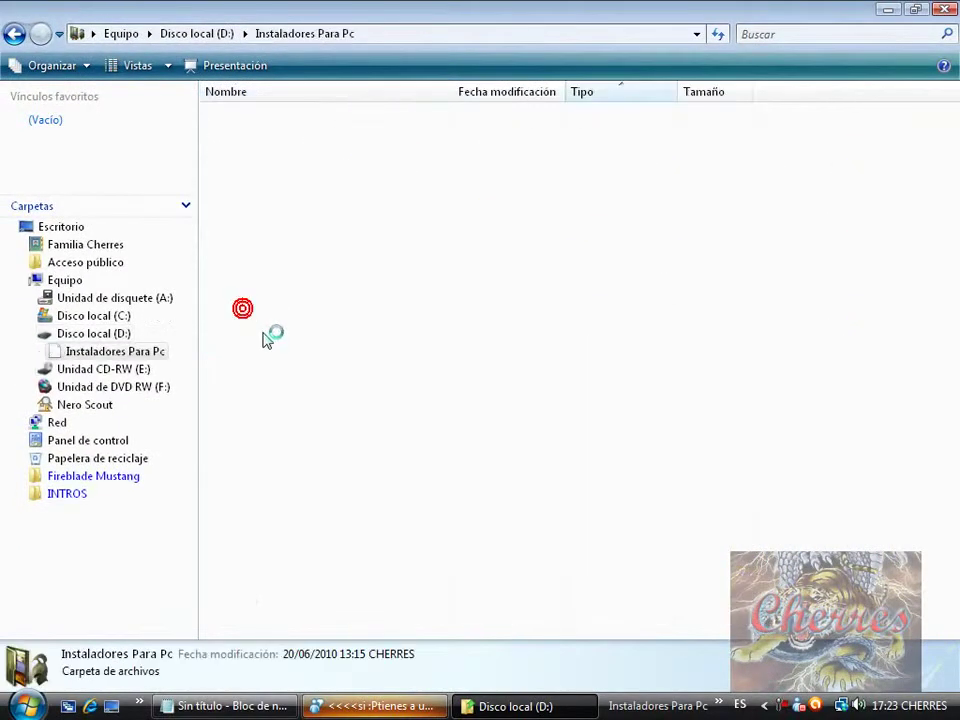
Step: Find the GTA_SA-MULTIPLAYER_PORTABLE archive parts in the folder and choose the first part
drag(950, 150, 949, 354)
click(418, 270)
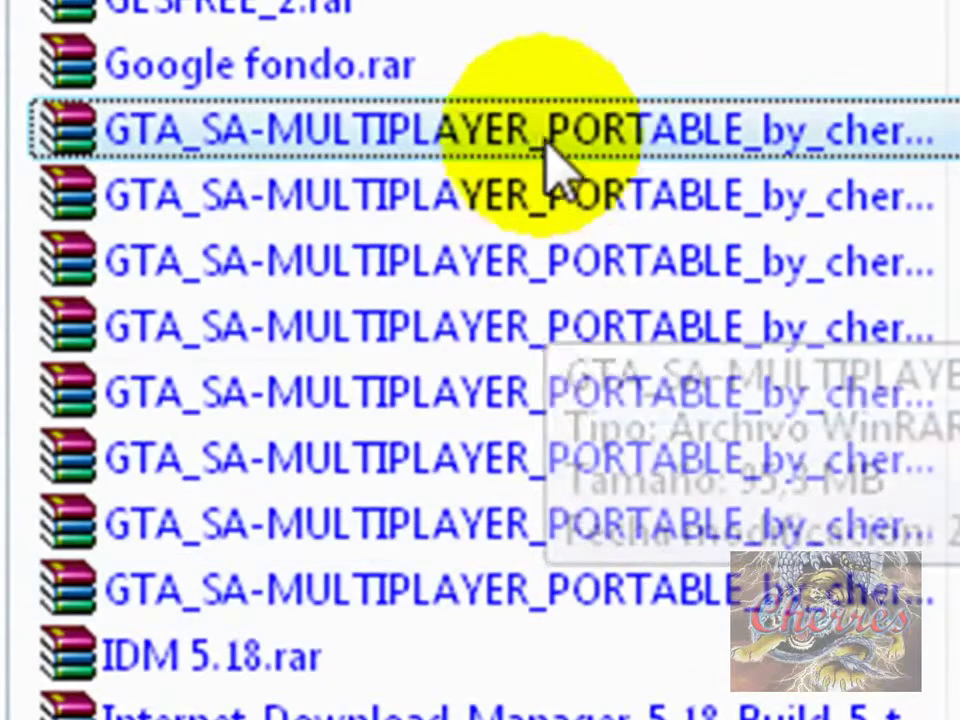
click(546, 588)
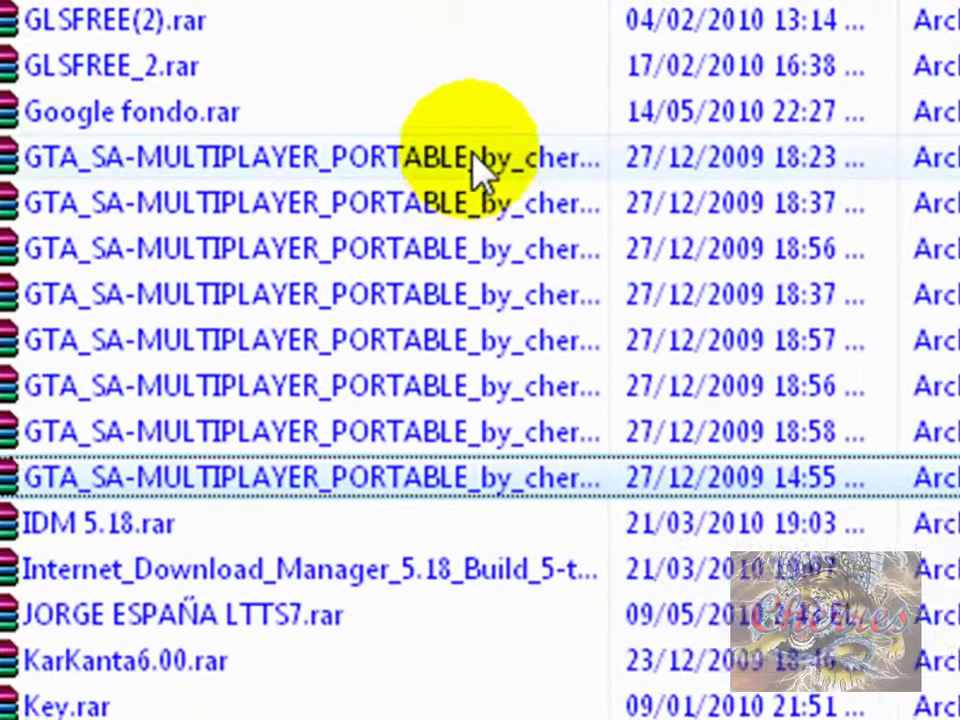
click(490, 162)
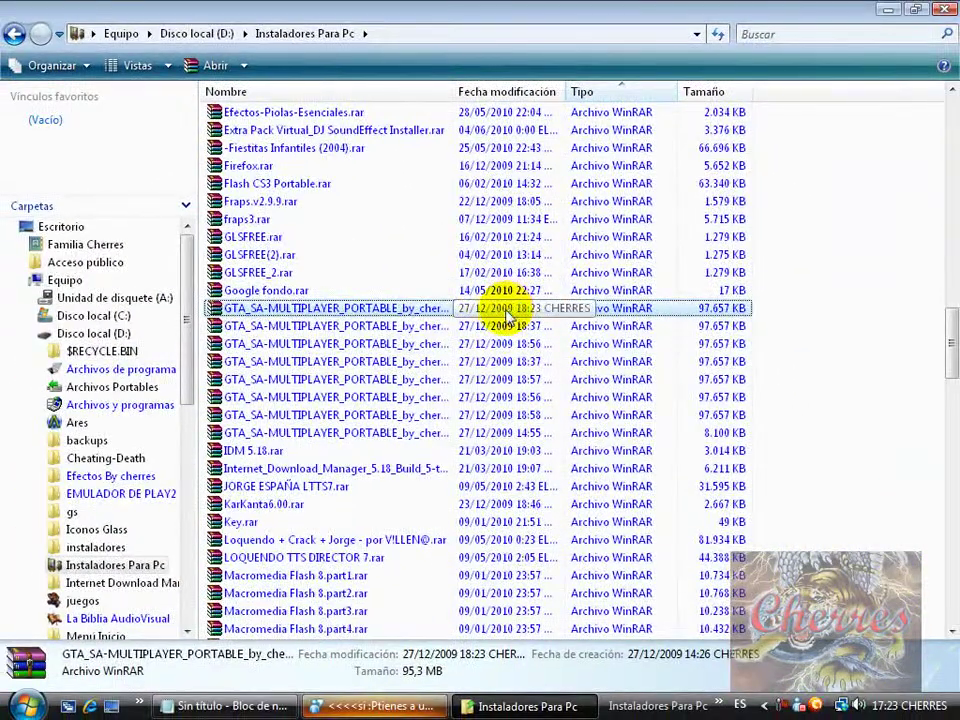
Step: Minimise the folder window and dismiss the licence reminder over the GTA_SA-MULTIPLAYER_PORTABLE part01 archive in WinRAR
click(899, 10)
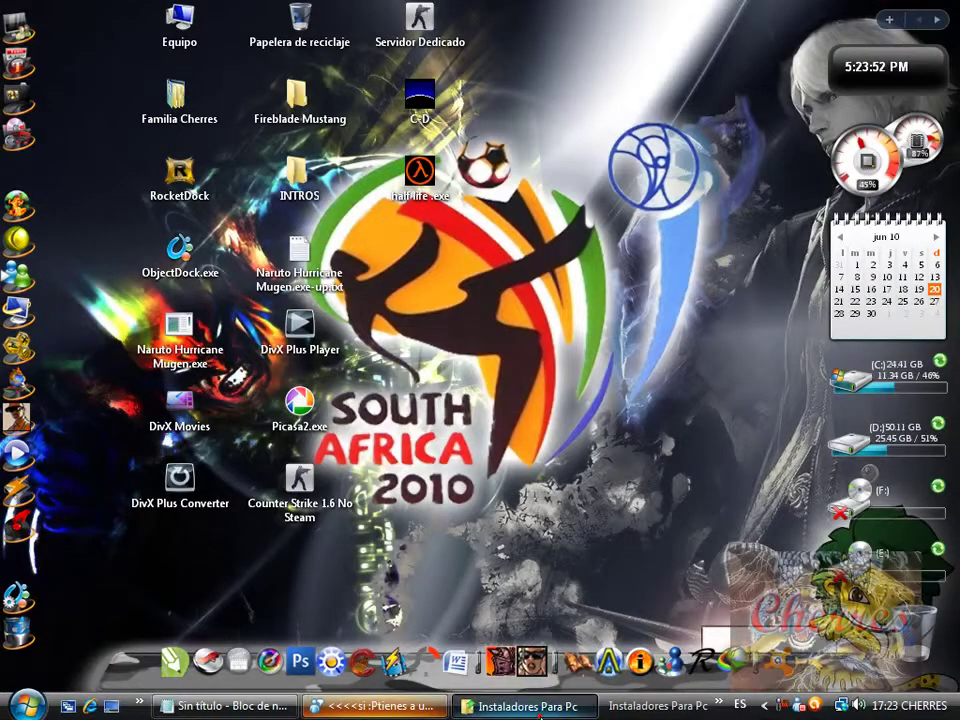
click(525, 705)
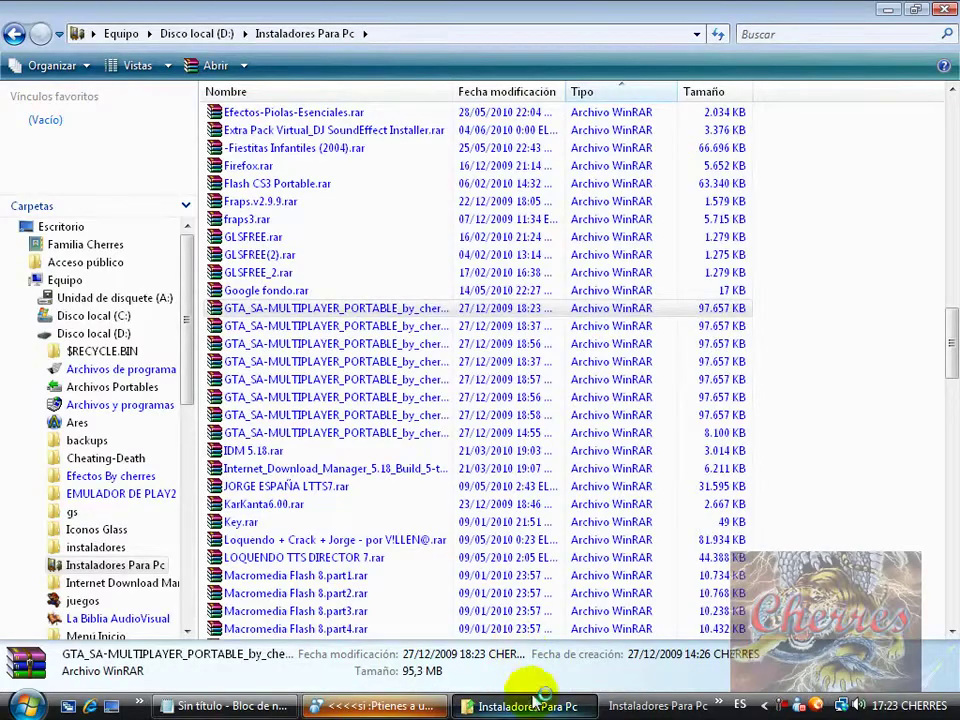
click(525, 705)
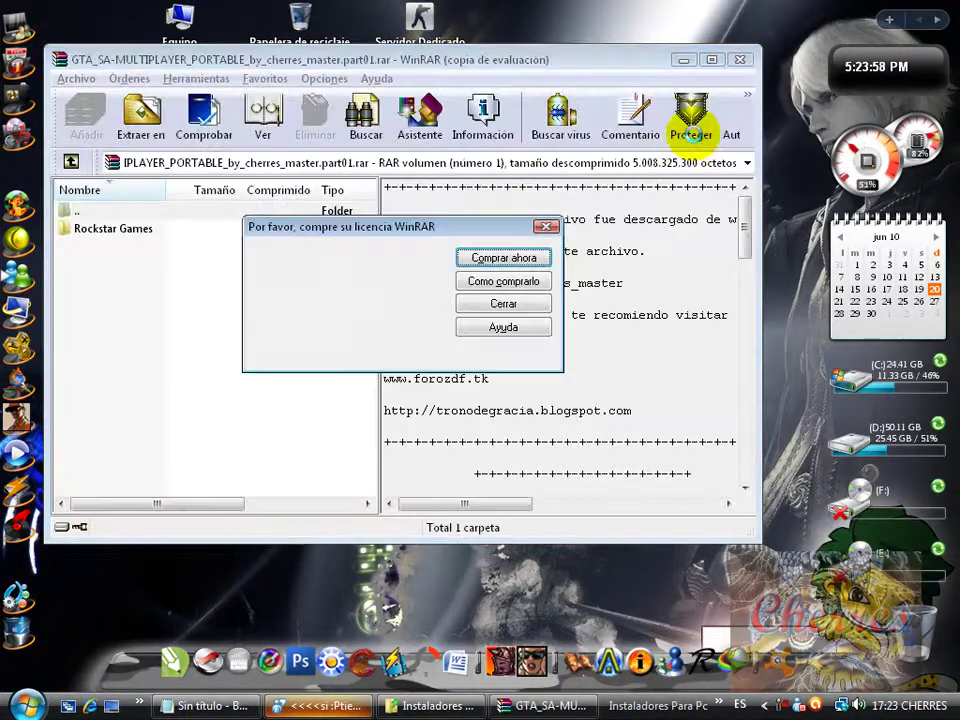
click(543, 225)
Step: Choose D:\Instaladores Para Pc as the extraction destination for the Rockstar Games folder, but cancel the extraction and close the archive
click(103, 229)
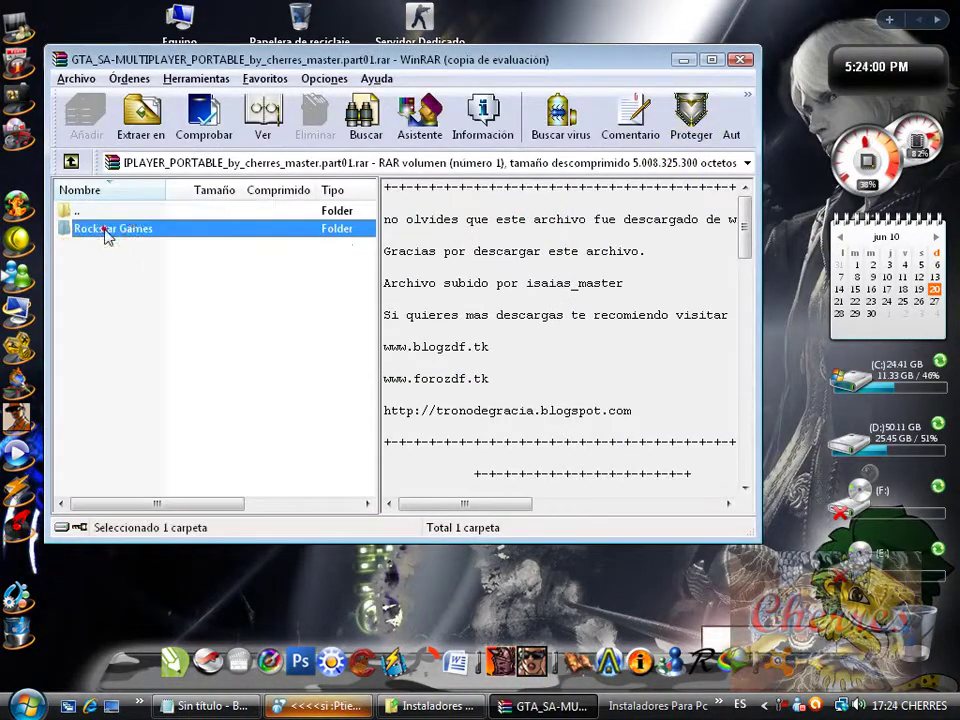
click(150, 110)
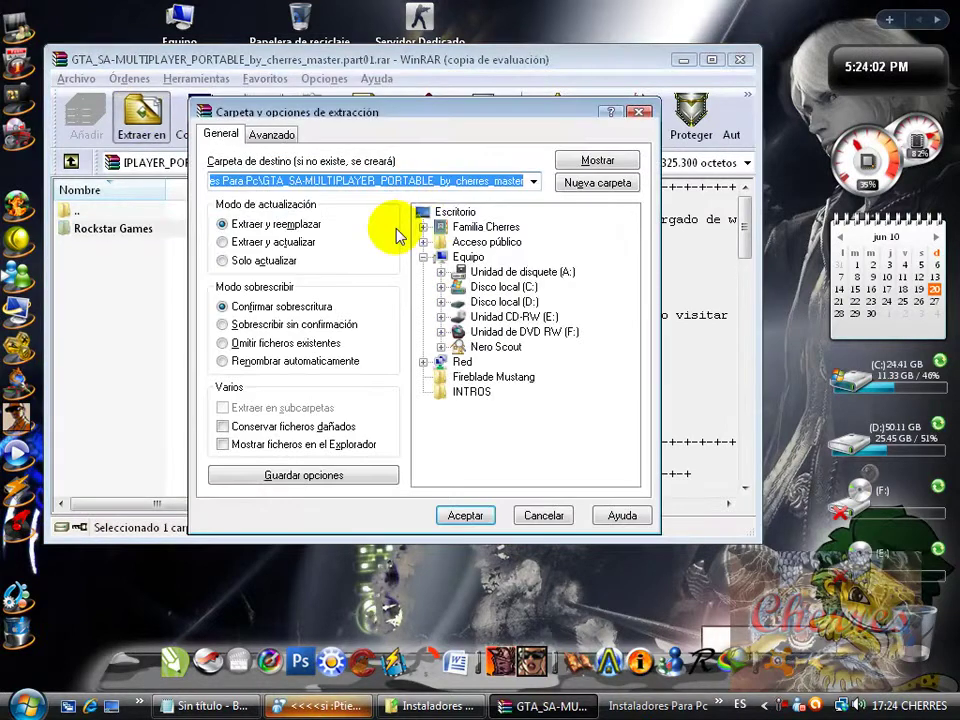
double_click(443, 303)
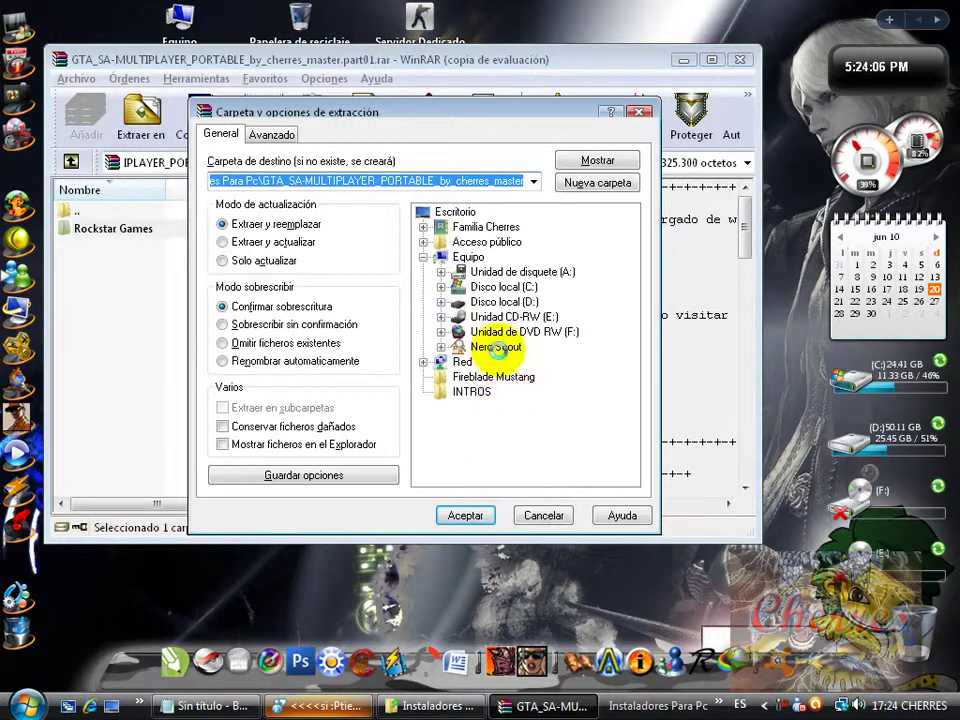
click(631, 276)
mouse_move(629, 276)
mouse_down()
mouse_move(628, 294)
mouse_move(630, 284)
mouse_up()
click(515, 379)
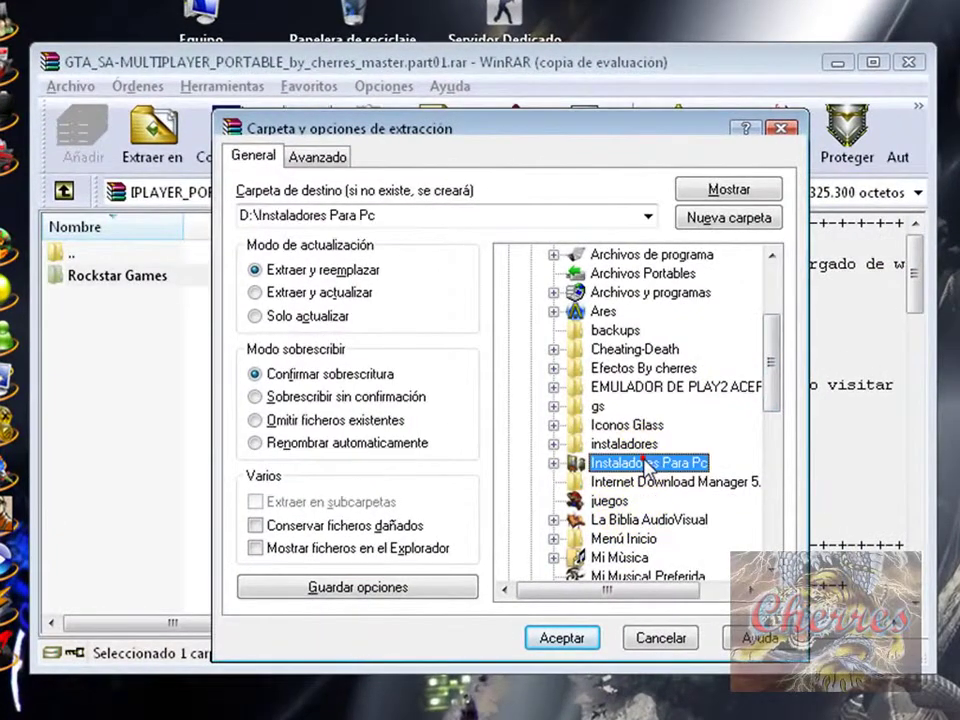
click(660, 638)
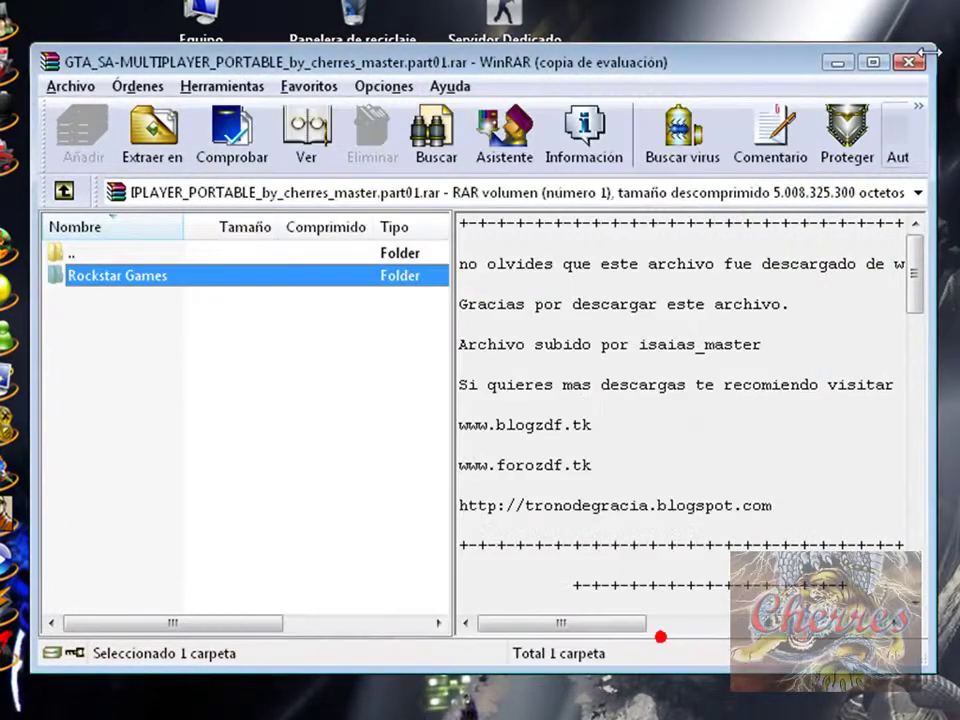
click(922, 66)
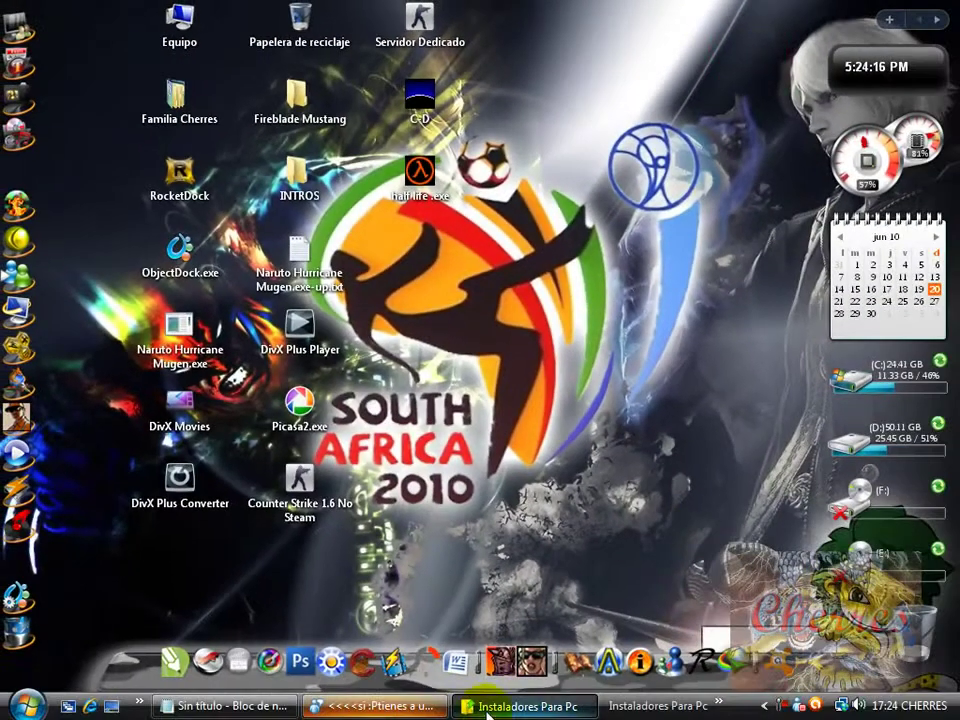
Step: Switch to Notepad, write "ai ustedes le dan en aceptar por que io ia lo tengo", and clear the note again
click(185, 710)
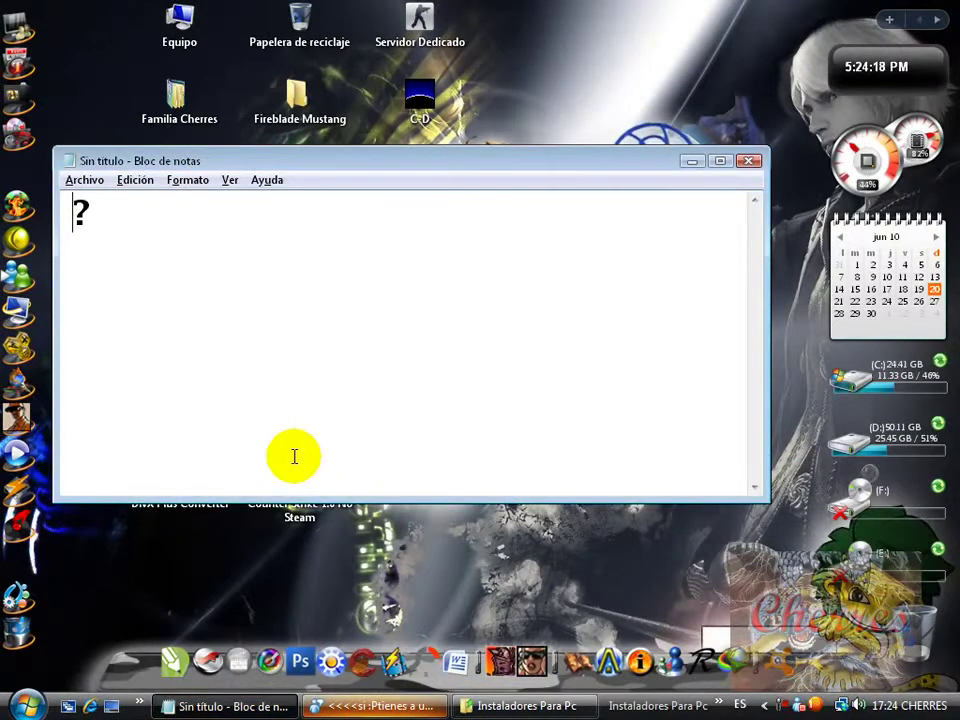
key(BackSpace)
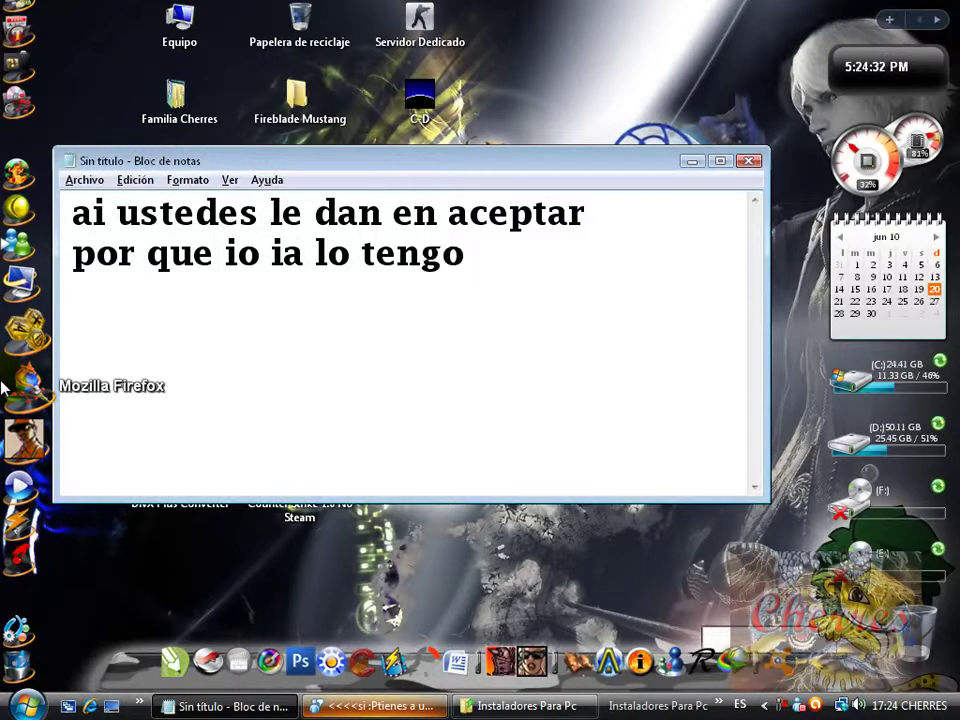
drag(456, 347, 72, 213)
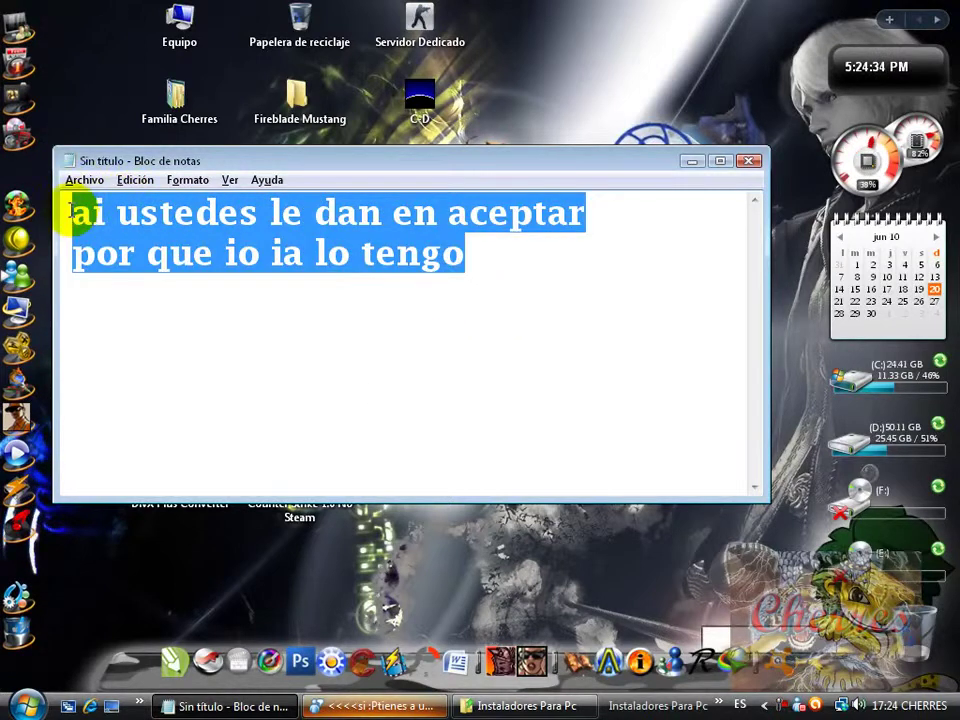
key(Delete)
click(691, 162)
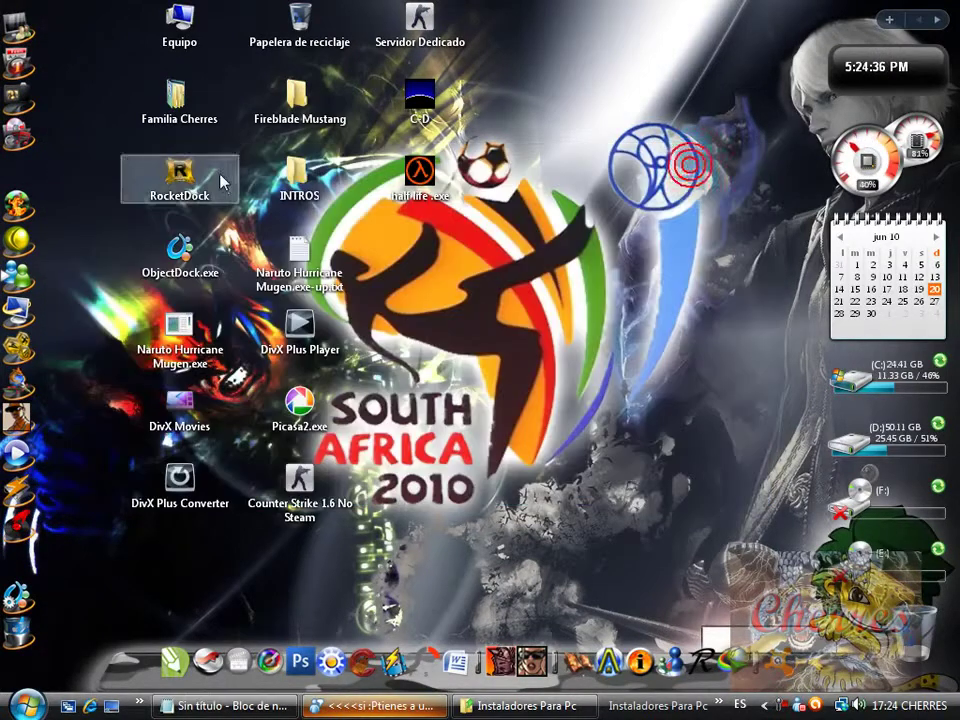
Step: Open D:\Instaladores Para Pc in a new maximised Explorer window and bring the sa-mp-0.3a-install.exe installer into view
double_click(180, 22)
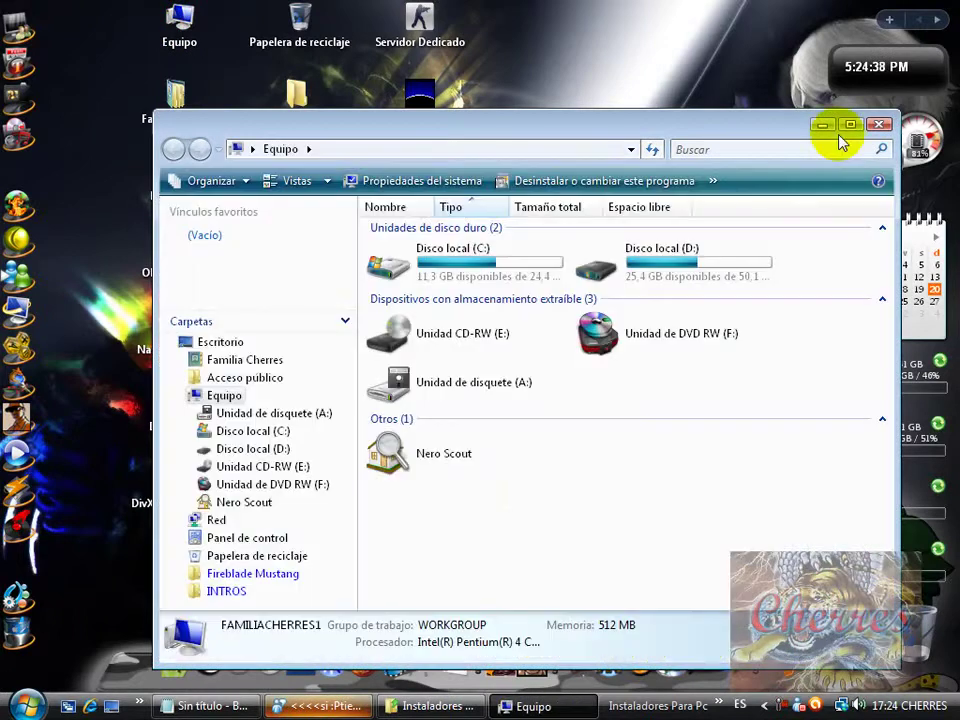
click(850, 124)
double_click(550, 150)
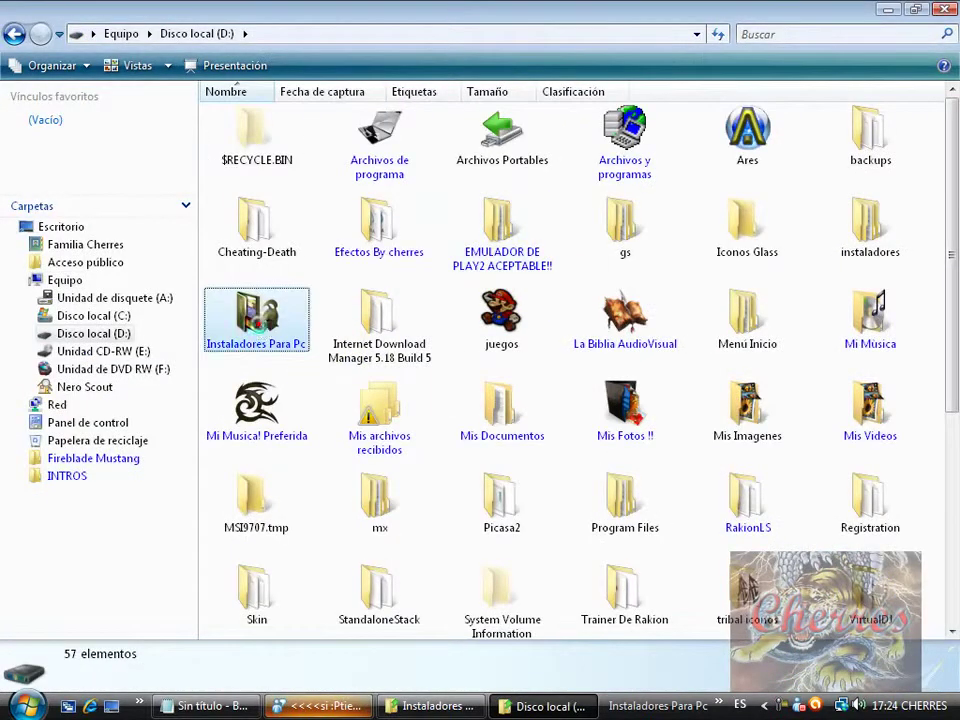
double_click(258, 323)
mouse_move(949, 189)
mouse_down()
mouse_move(948, 583)
mouse_move(948, 203)
mouse_move(948, 214)
mouse_up()
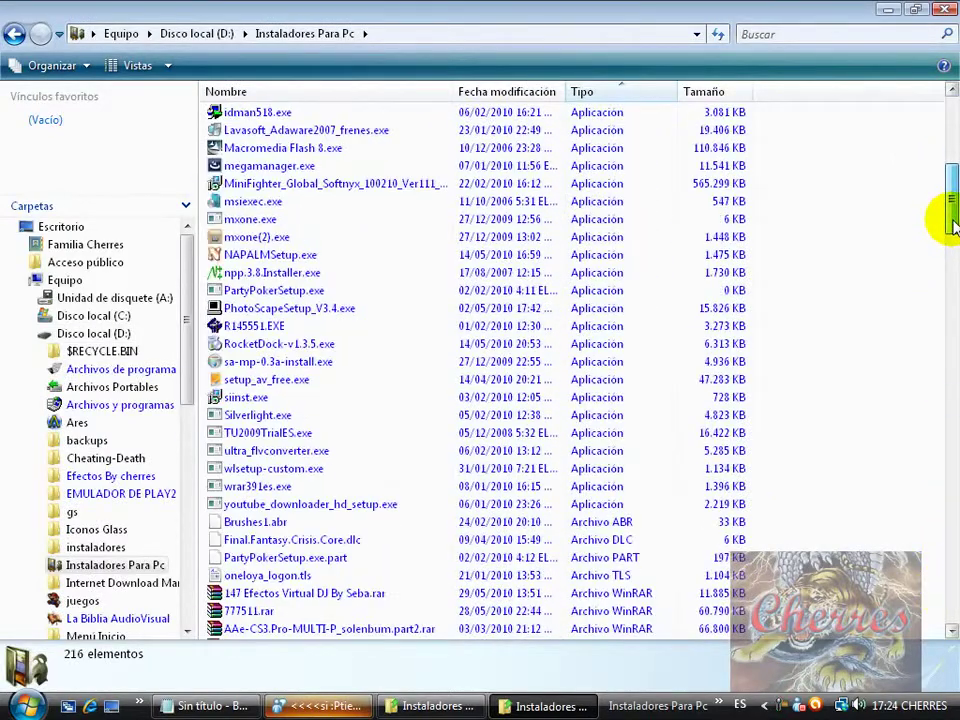
click(322, 706)
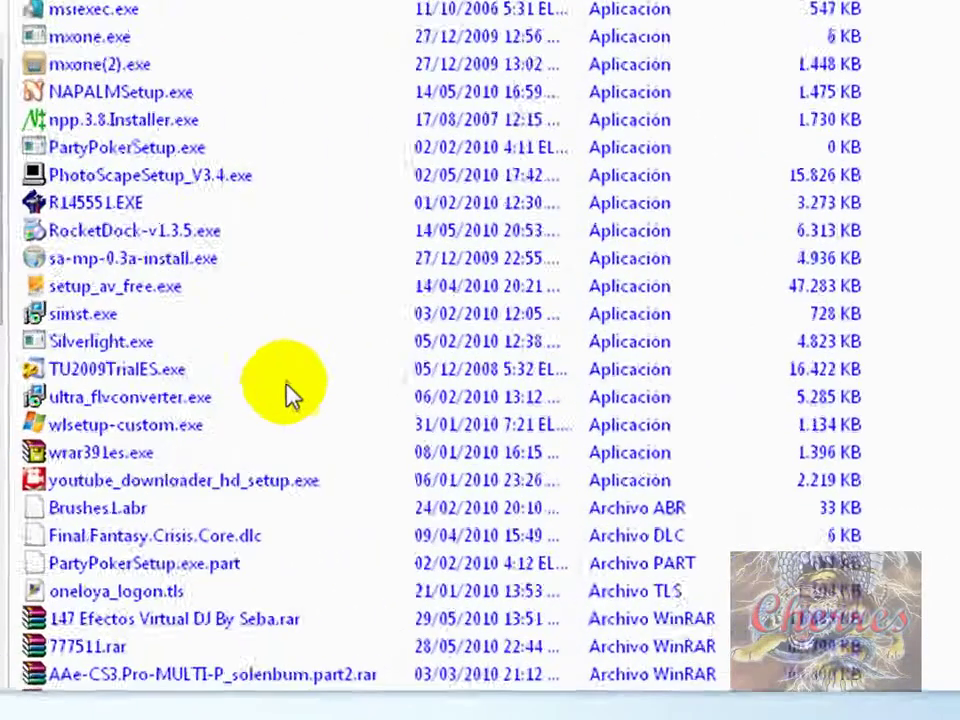
text(lue)
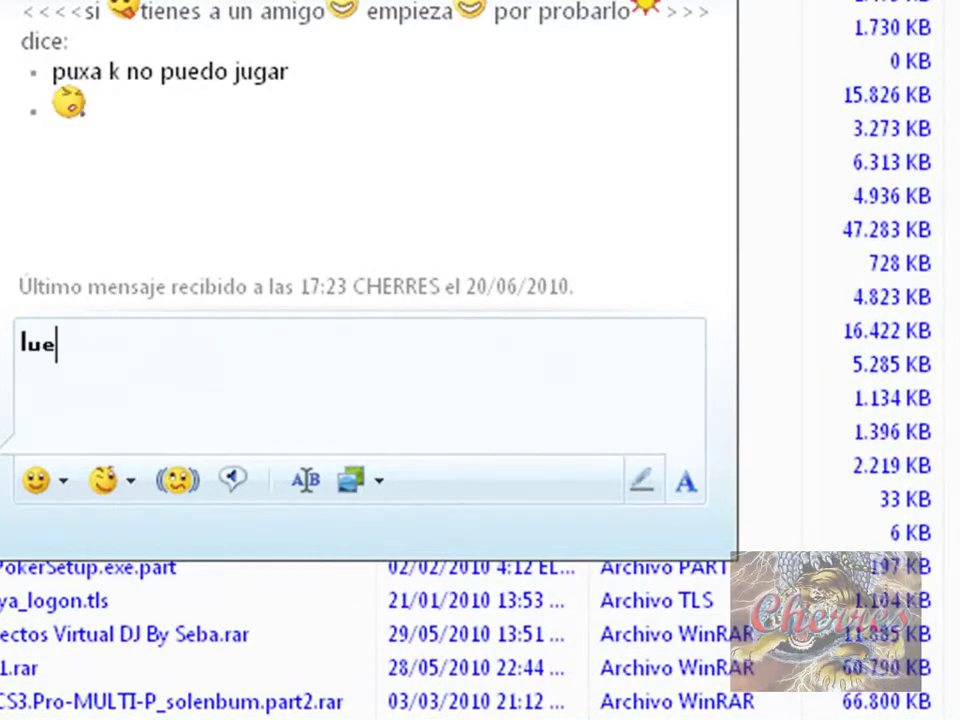
text(go tambien)
click(664, 0)
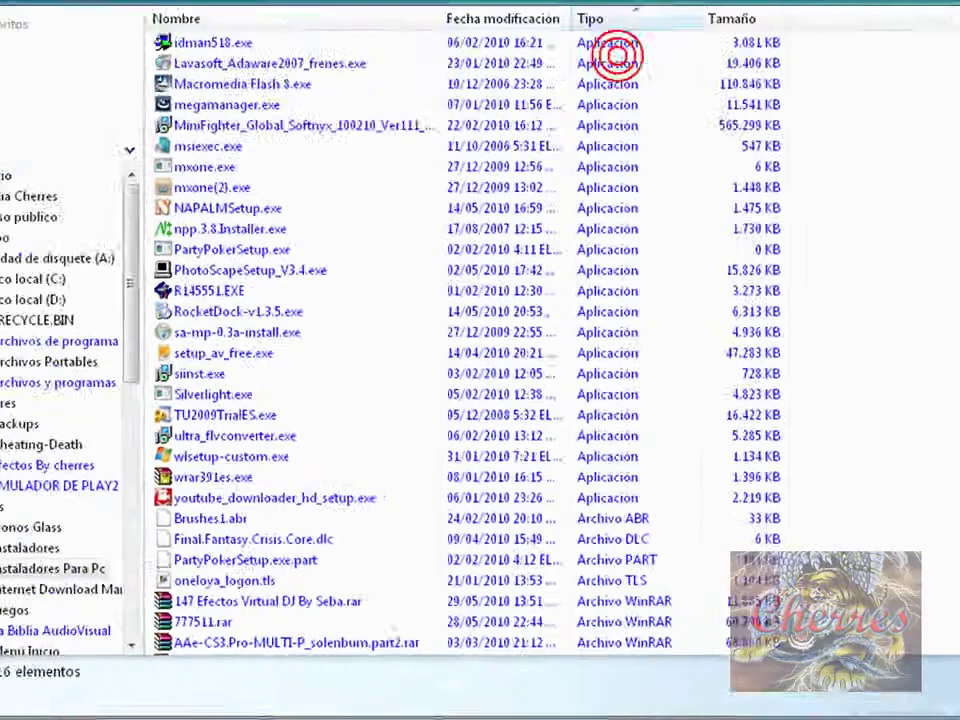
Step: Switch to Notepad, write "luego tambien instalamos el otro install que sirve para jugar en online", clear the note and minimise the window
click(163, 719)
click(288, 315)
text(luego tambien instalamos)
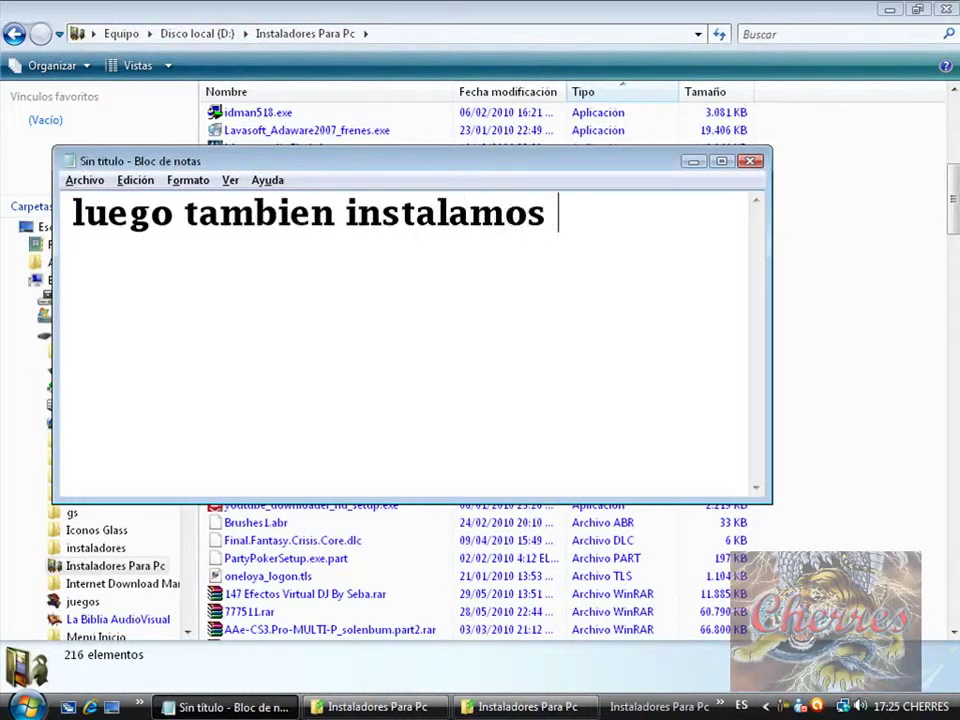
text(el otro install que sirve para jugar en onli)
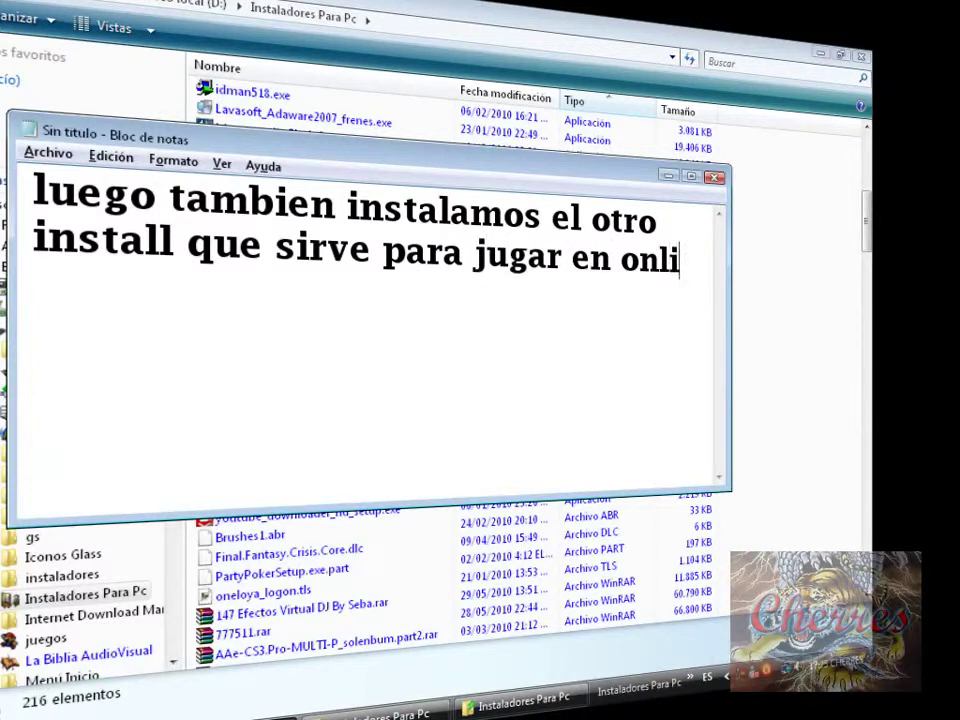
text(ne)
drag(390, 326, 30, 162)
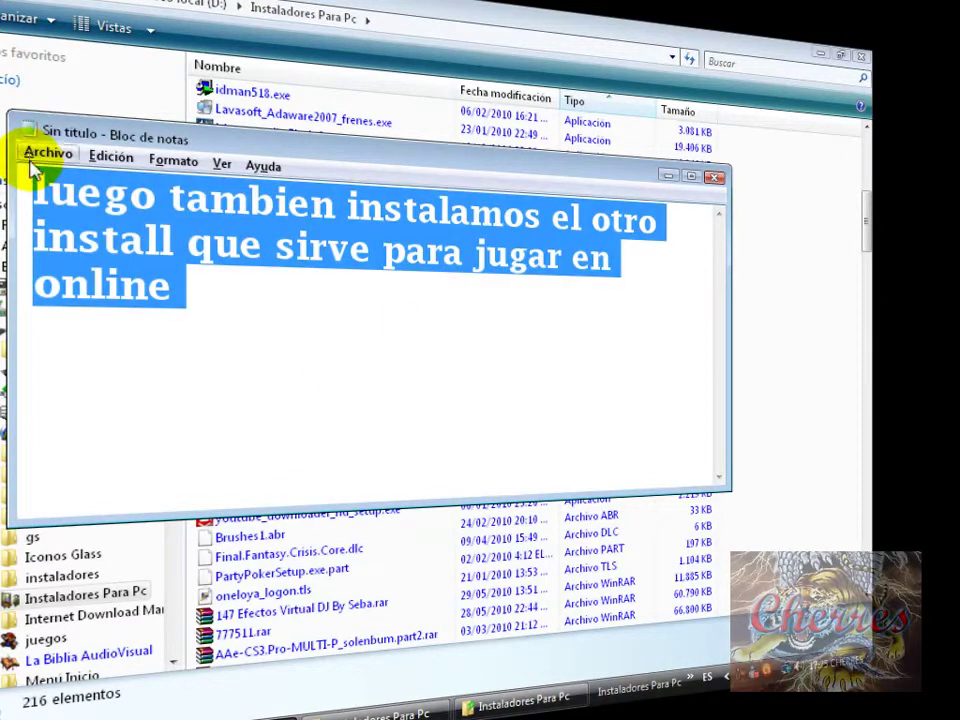
key(BackSpace)
click(668, 176)
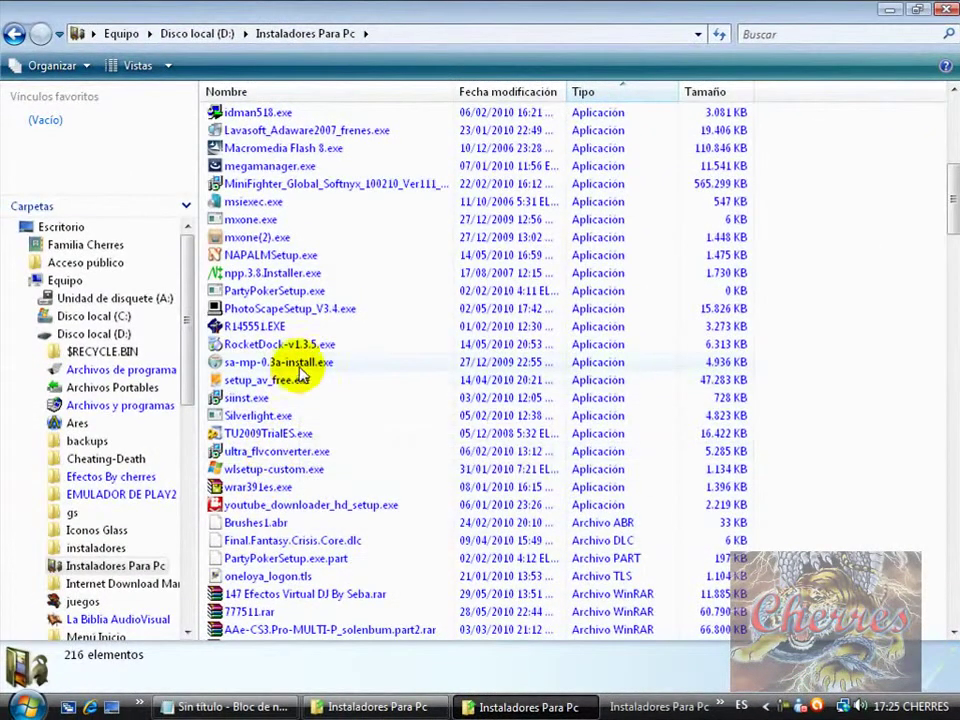
Step: Launch sa-mp-0.3a-install.exe, write "le ponen en ejecutar" in Notepad, and clear and minimise the note
click(299, 367)
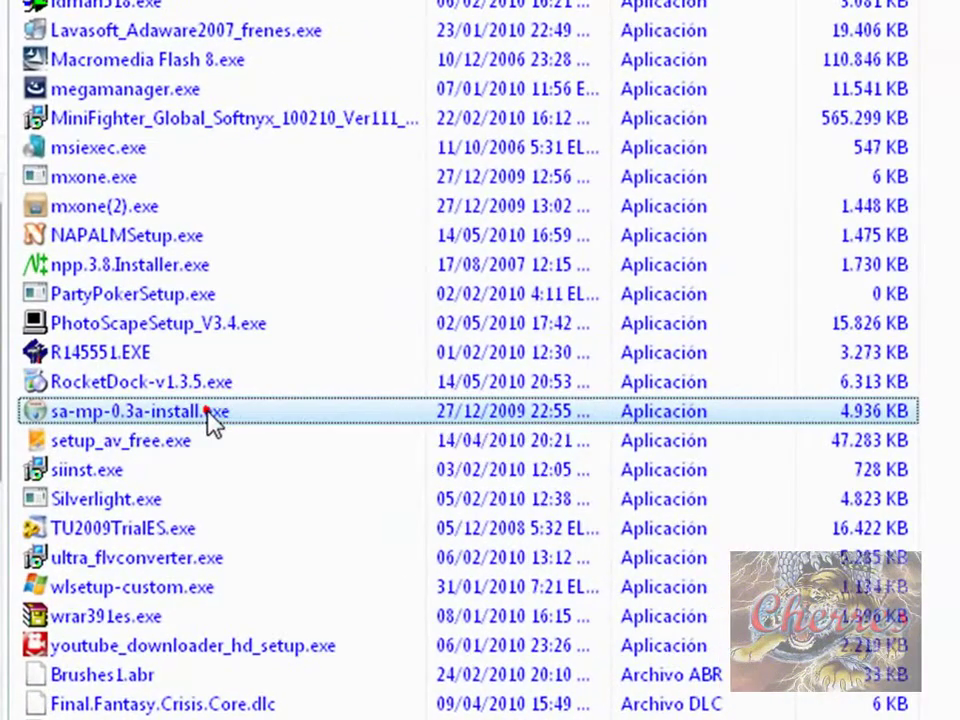
double_click(391, 399)
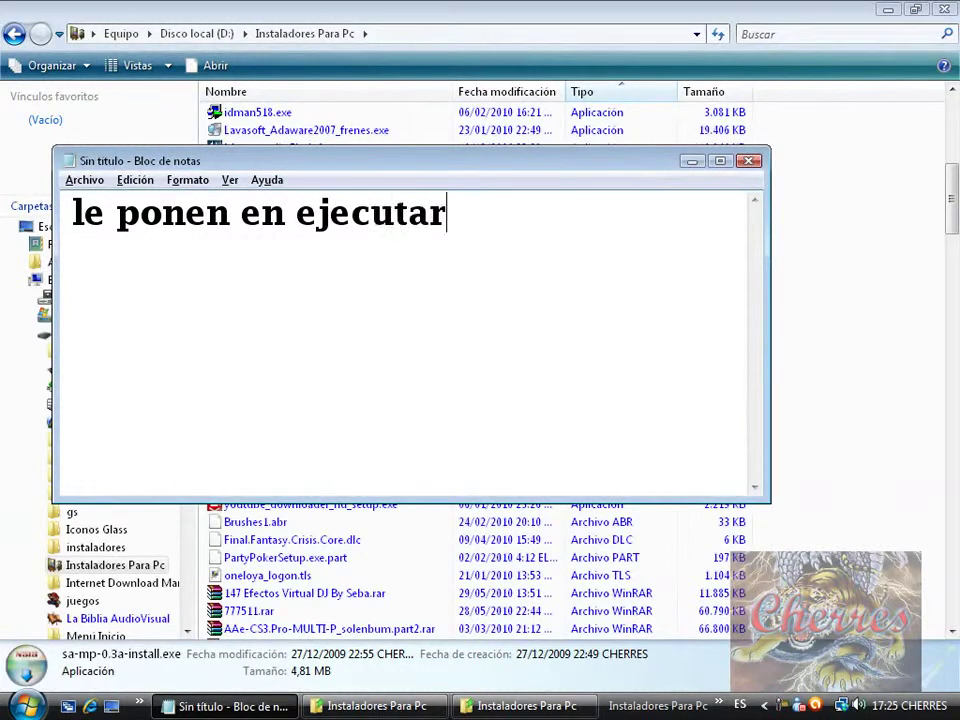
key(ctrl+a)
key(Delete)
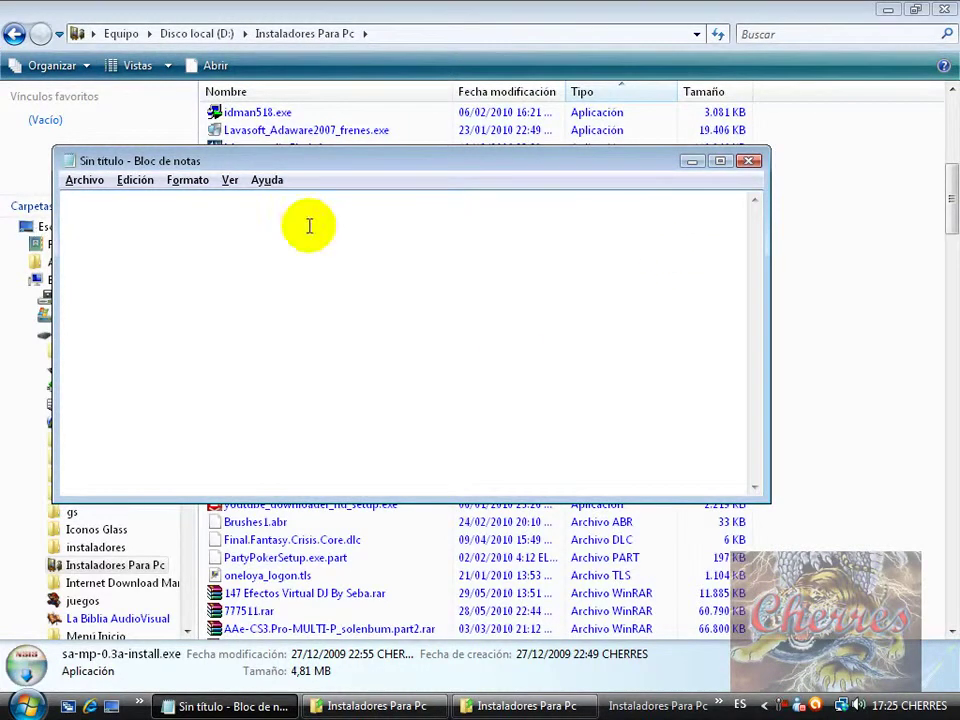
click(691, 161)
Step: Allow the San Andreas Multiplayer 0.3a setup to run, accepting its licence agreement, and open the destination folder selection
click(536, 369)
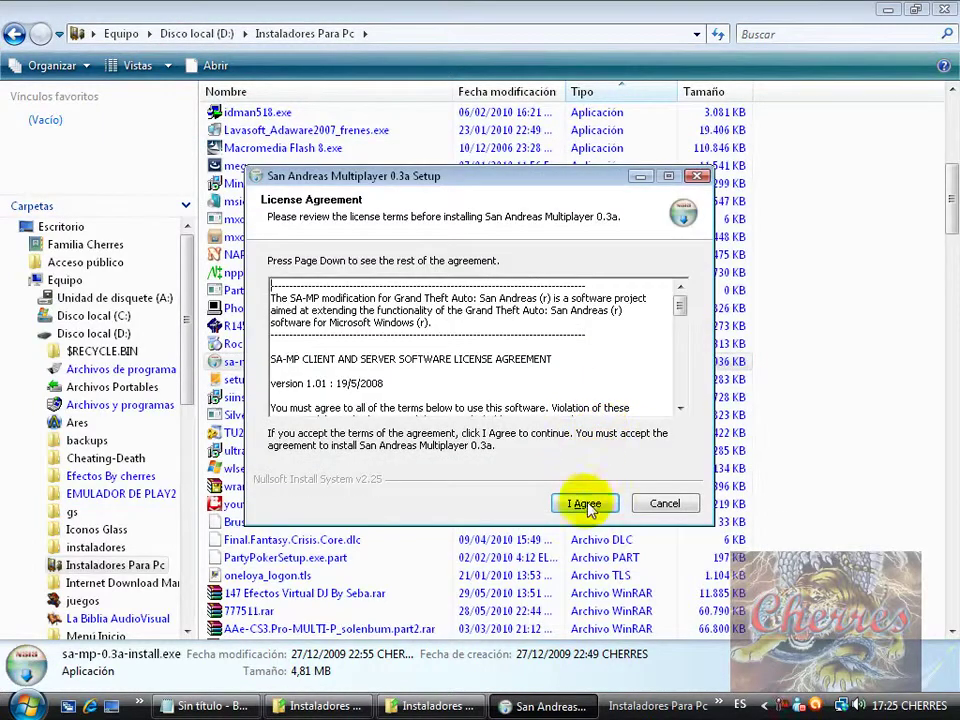
click(587, 504)
click(624, 395)
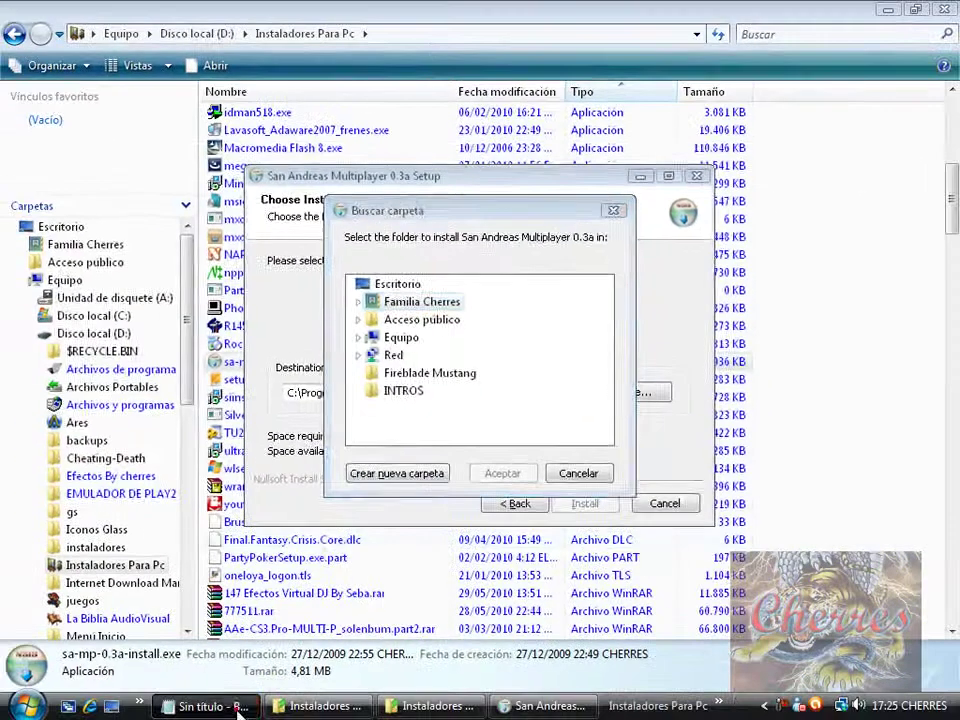
Step: Write "buscamos donde esta instalada o extraida la carpeta del san andres" in Notepad and minimise the window
click(238, 706)
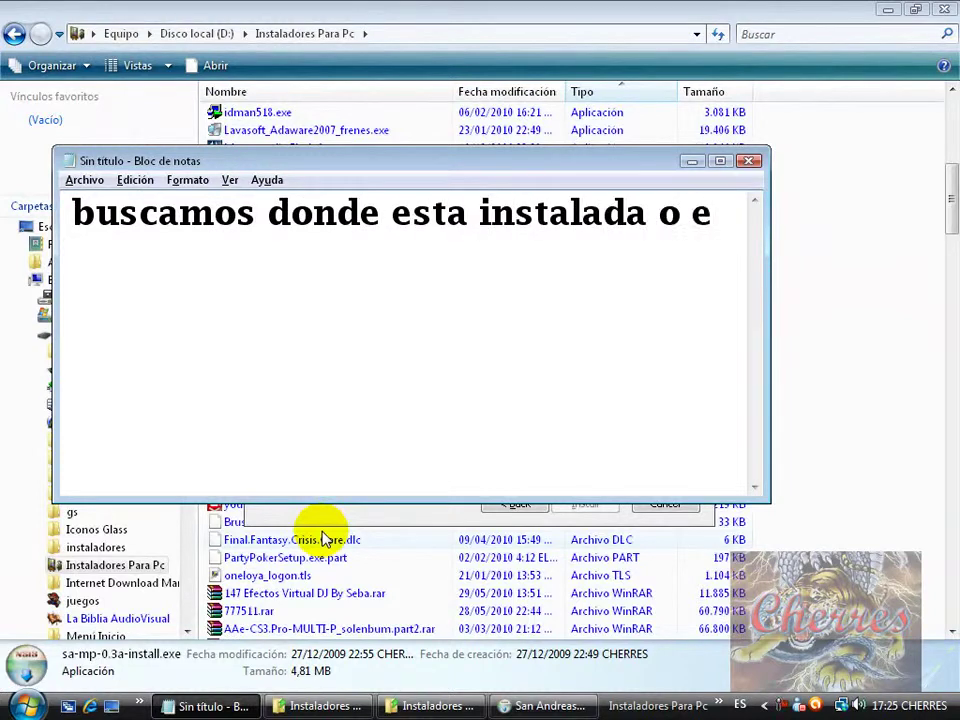
text(xt)
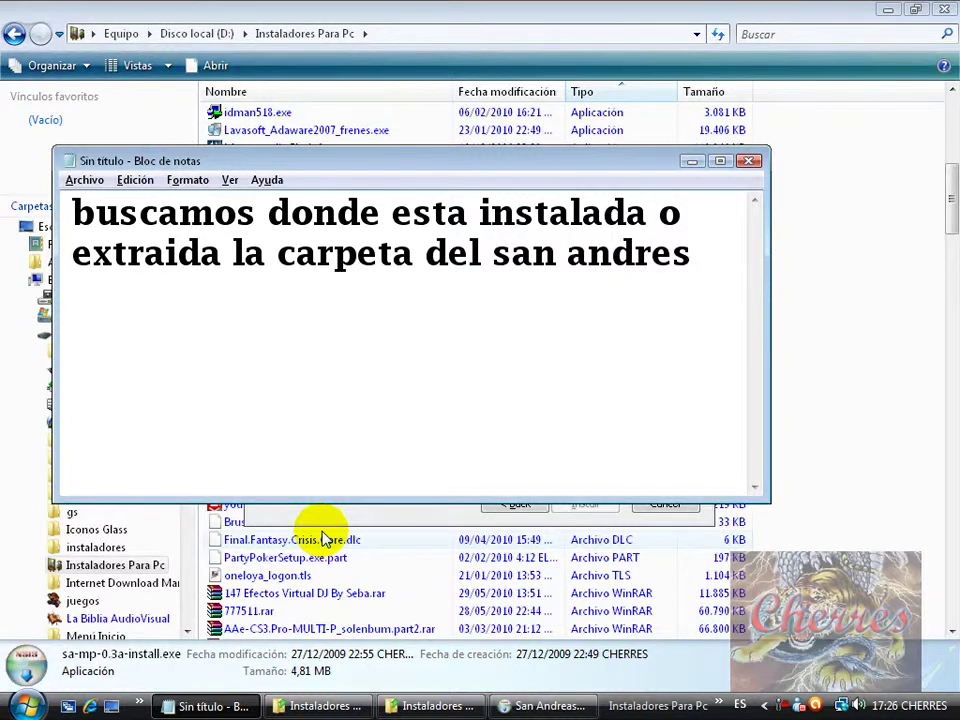
click(691, 161)
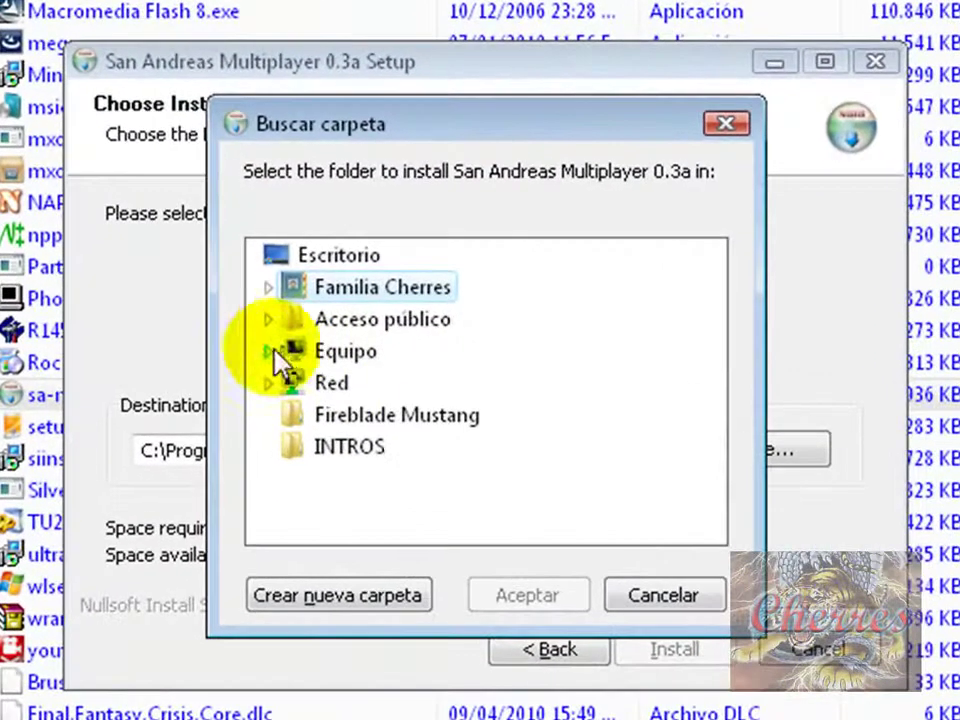
Step: Select the GTA San Andreas folder inside D:\Instaladores Para Pc\Rockstar Games as the multiplayer installation folder
click(358, 337)
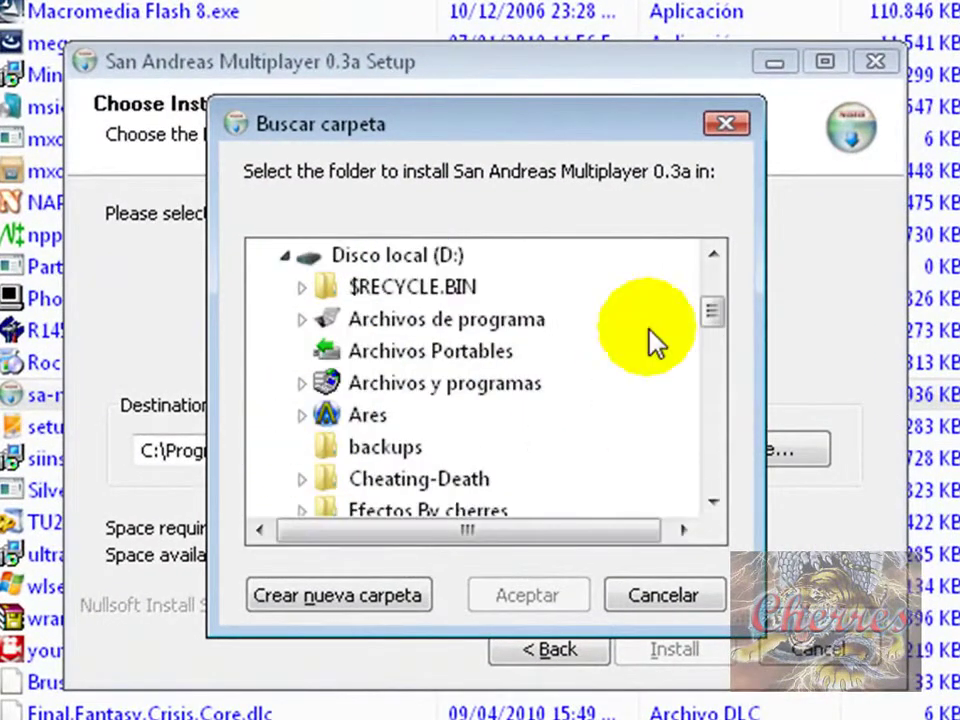
drag(712, 312, 713, 356)
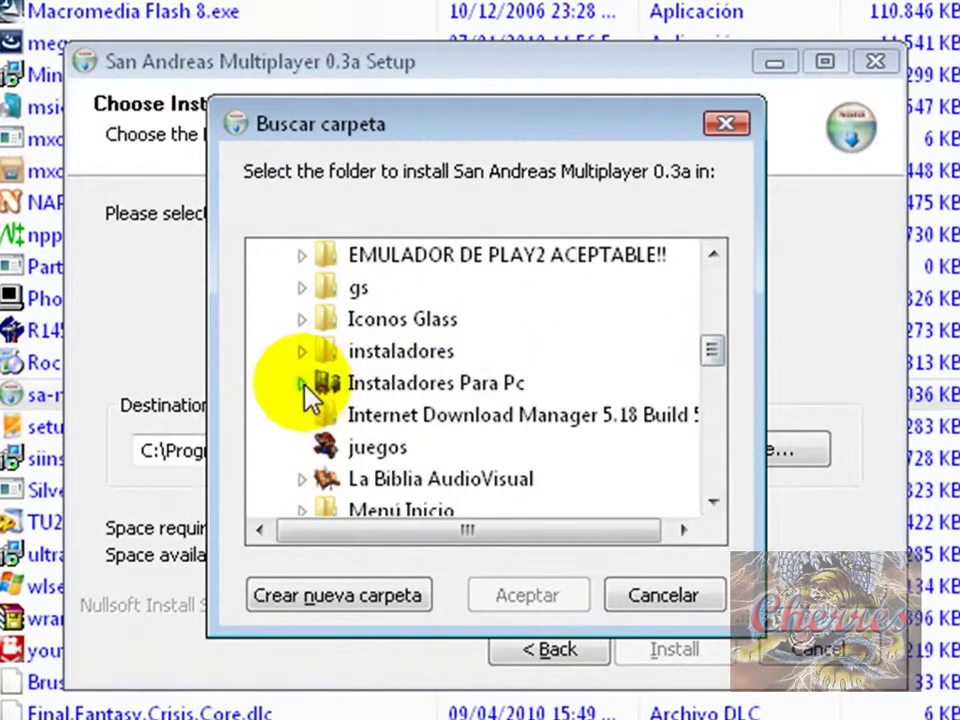
click(301, 383)
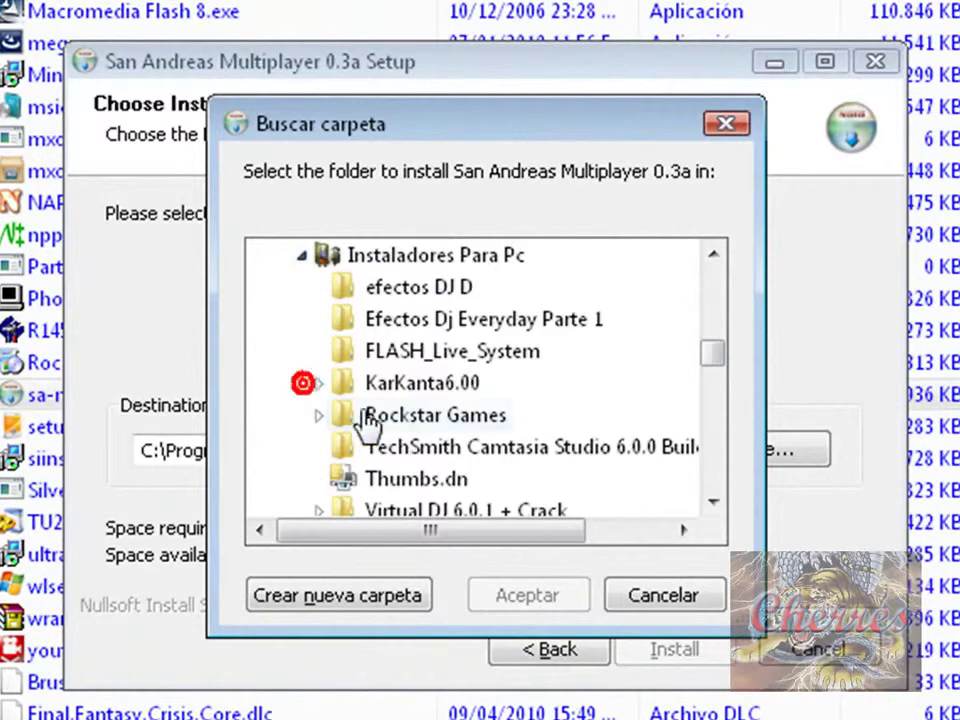
double_click(457, 416)
mouse_move(712, 366)
mouse_down()
mouse_move(712, 357)
mouse_move(713, 392)
mouse_move(713, 357)
mouse_up()
click(470, 320)
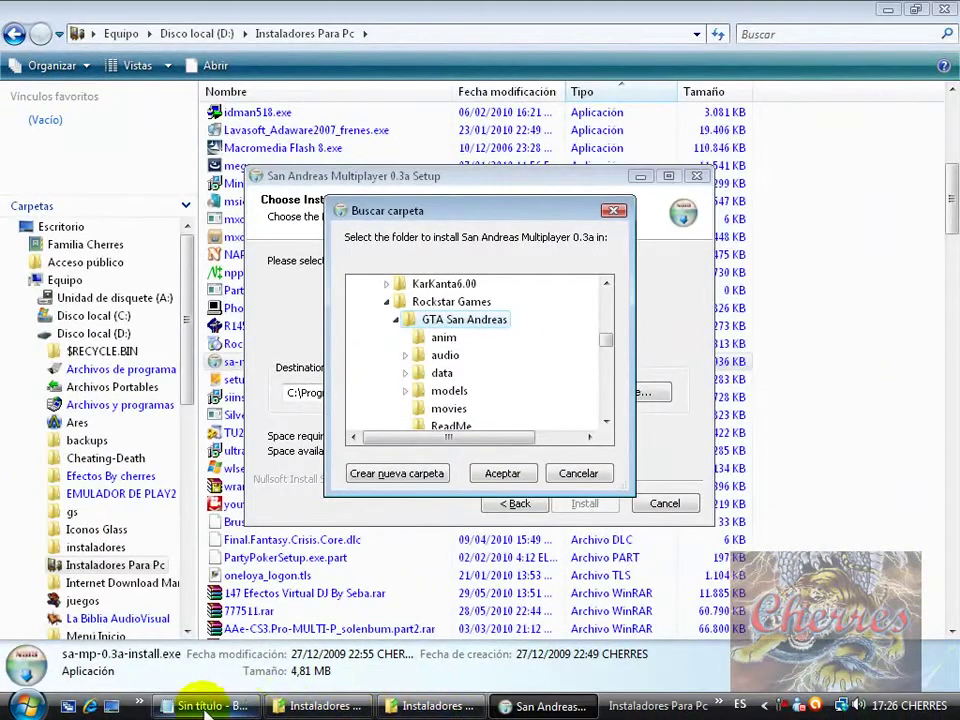
Step: Clear the note about finding the extracted folder in Notepad and move its window beside the folder selection dialog
click(205, 708)
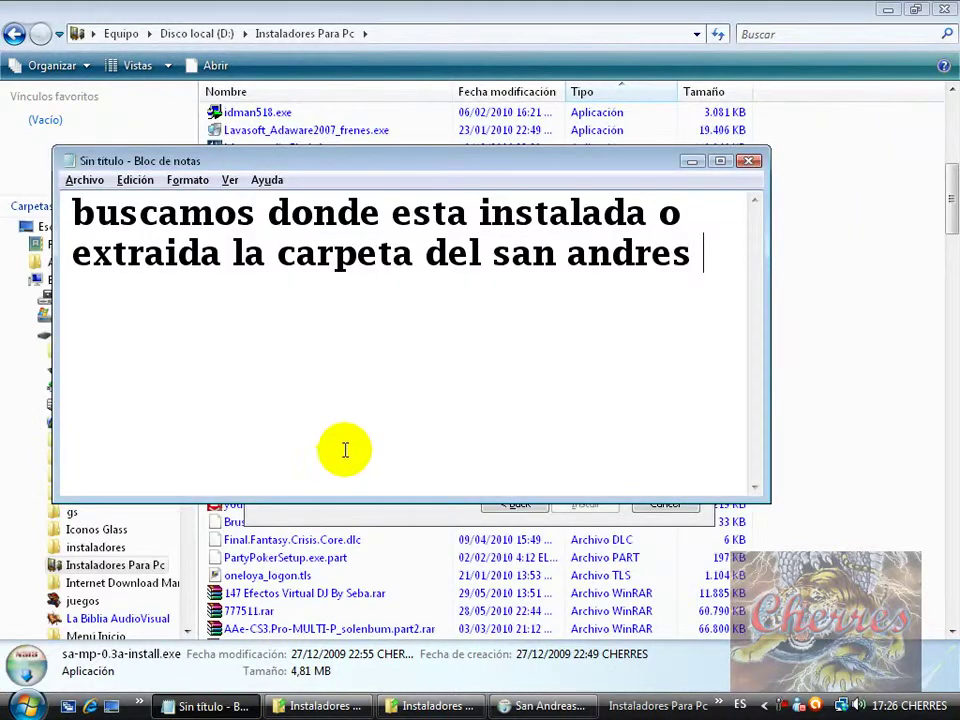
click(680, 282)
drag(680, 282, 70, 195)
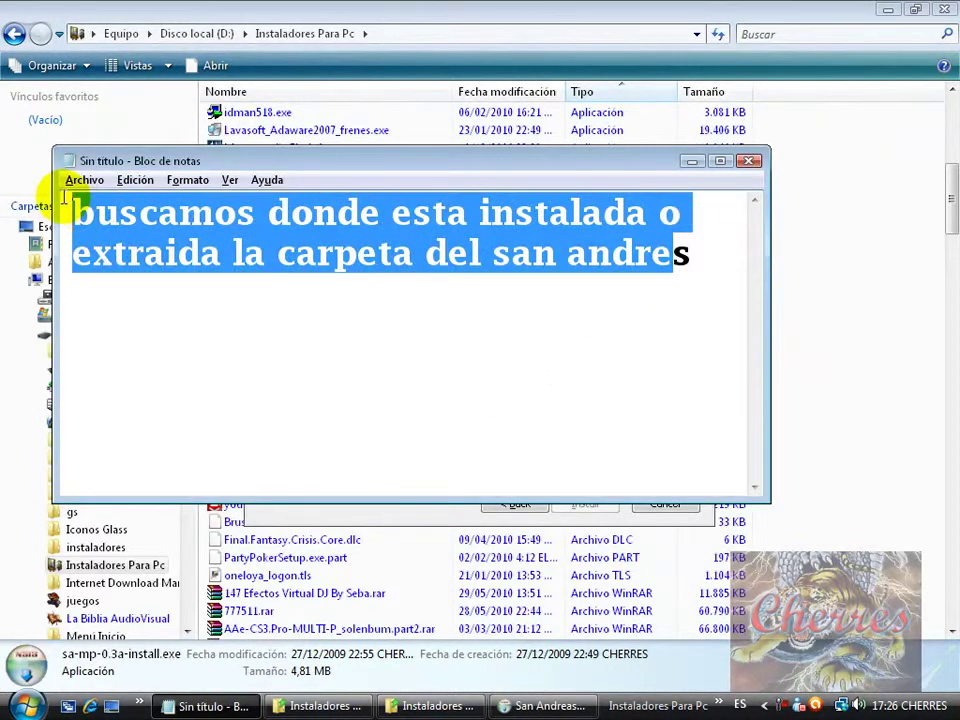
key(BackSpace)
double_click(692, 264)
key(BackSpace)
drag(262, 163, 867, 184)
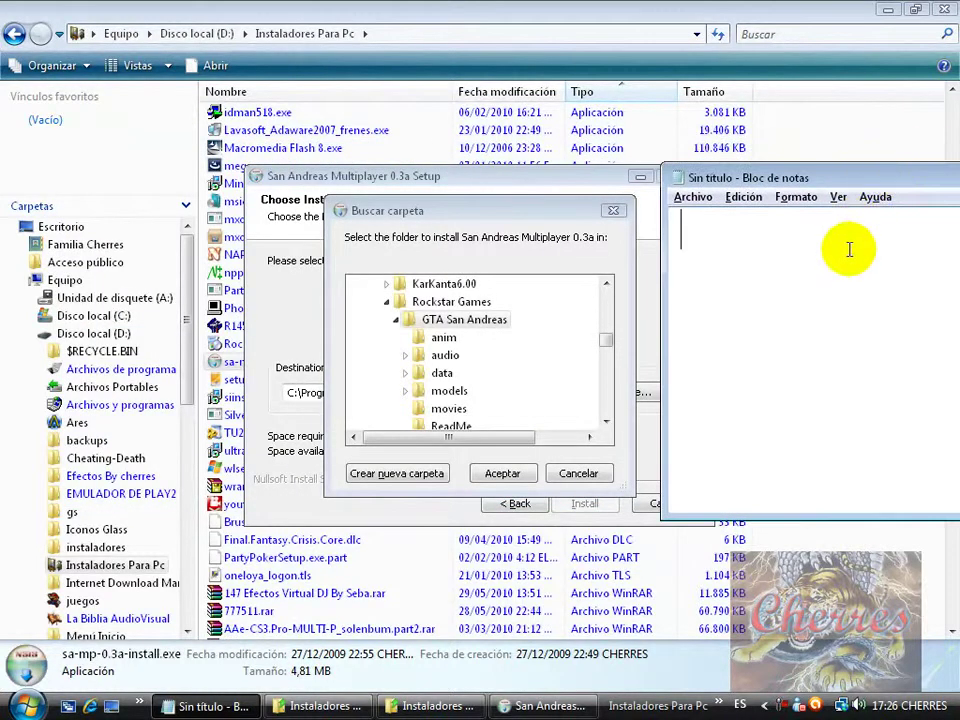
Step: Write "y luego buscan rockstar games" in Notepad, move the window back fully into view, highlight the folder name and clear the note
text(y luego l)
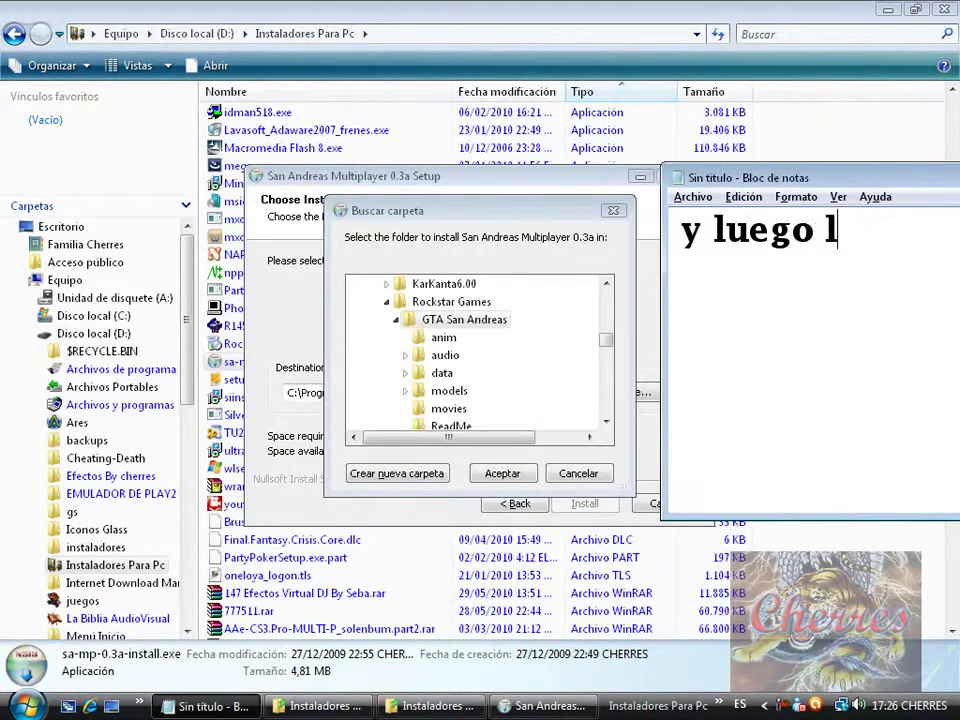
key(BackSpace)
key(BackSpace)
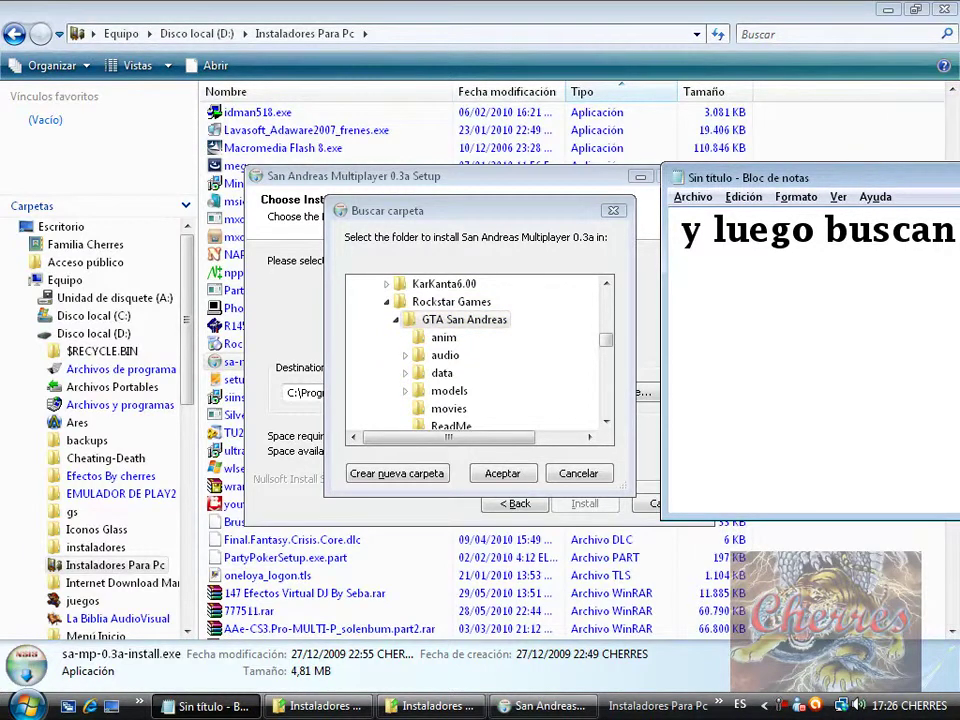
drag(887, 172, 453, 172)
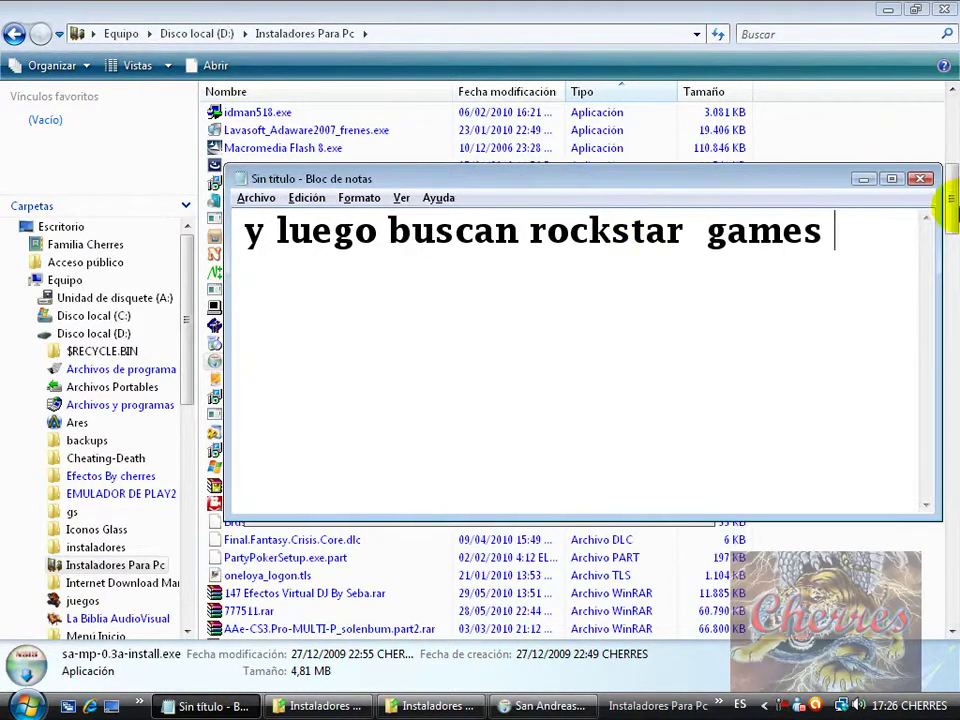
drag(906, 216, 524, 228)
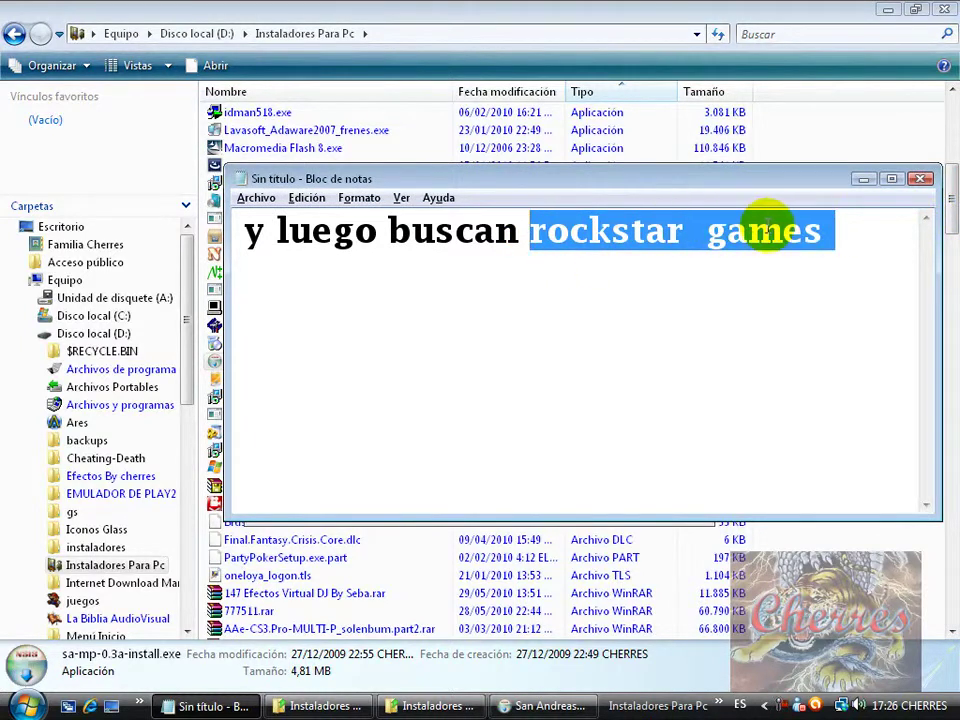
key(ctrl+a)
key(BackSpace)
Step: Write "para que luego se desplieque" in Notepad and replace it with "y hacen clik en donde dice san andreas"
text(y)
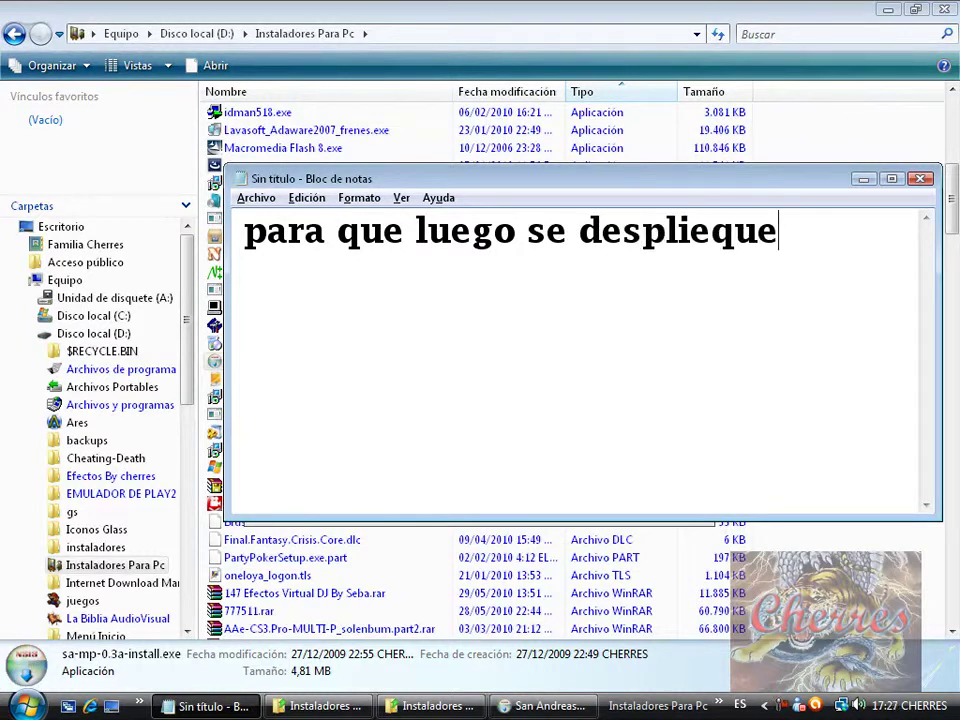
drag(810, 240, 245, 241)
key(Delete)
text(y hacen clik en donde dic)
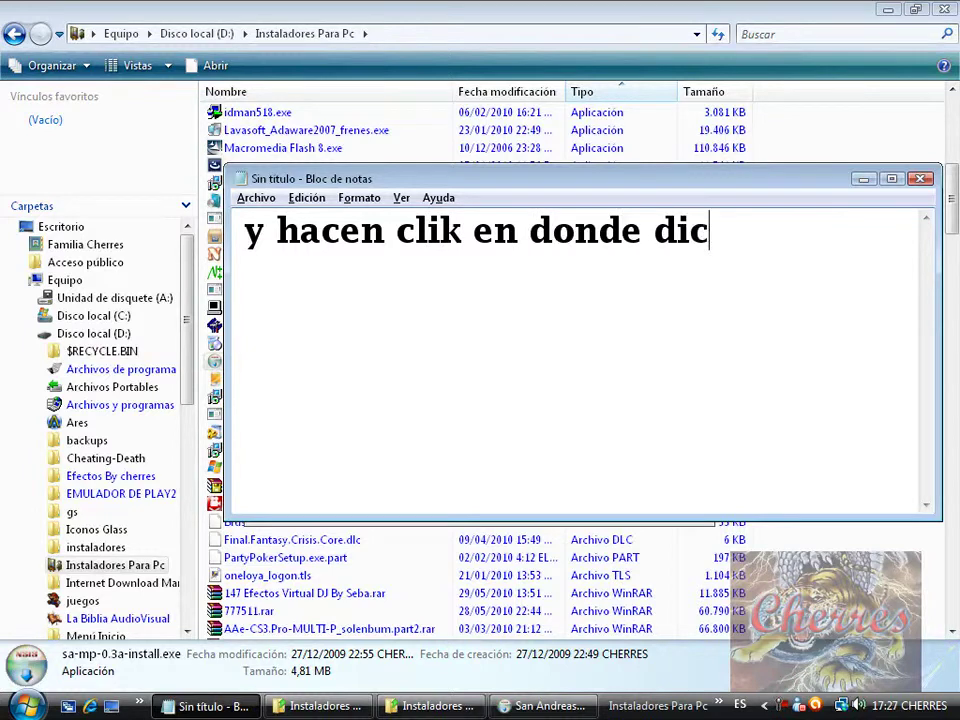
text(reas)
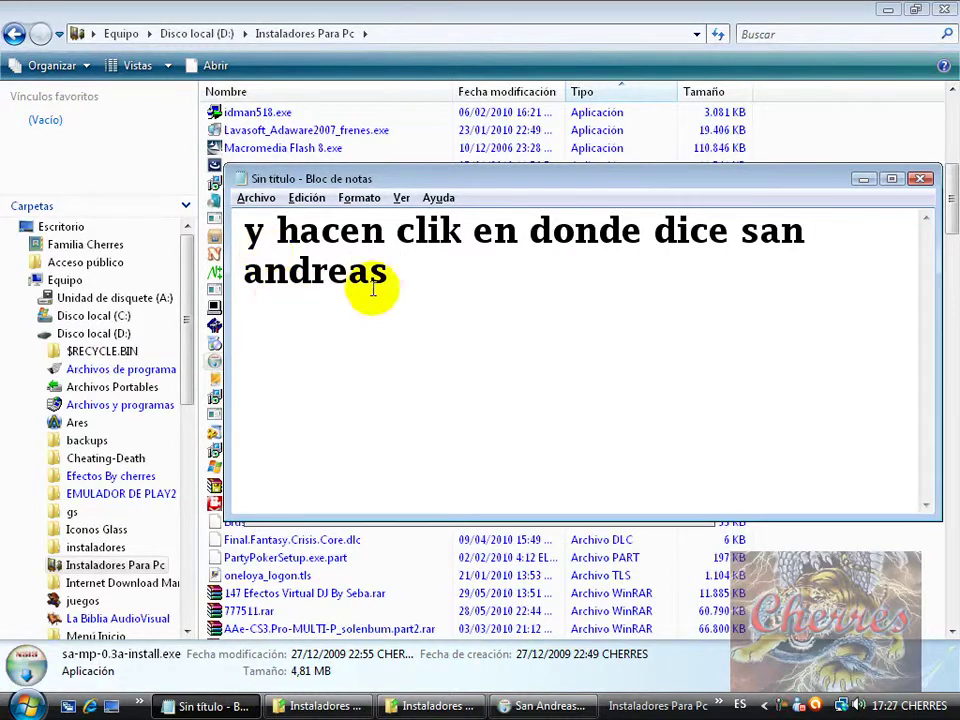
Step: Replace the note with "y le ponen en aceptar" and clear it again
key(ctrl+a)
text(y)
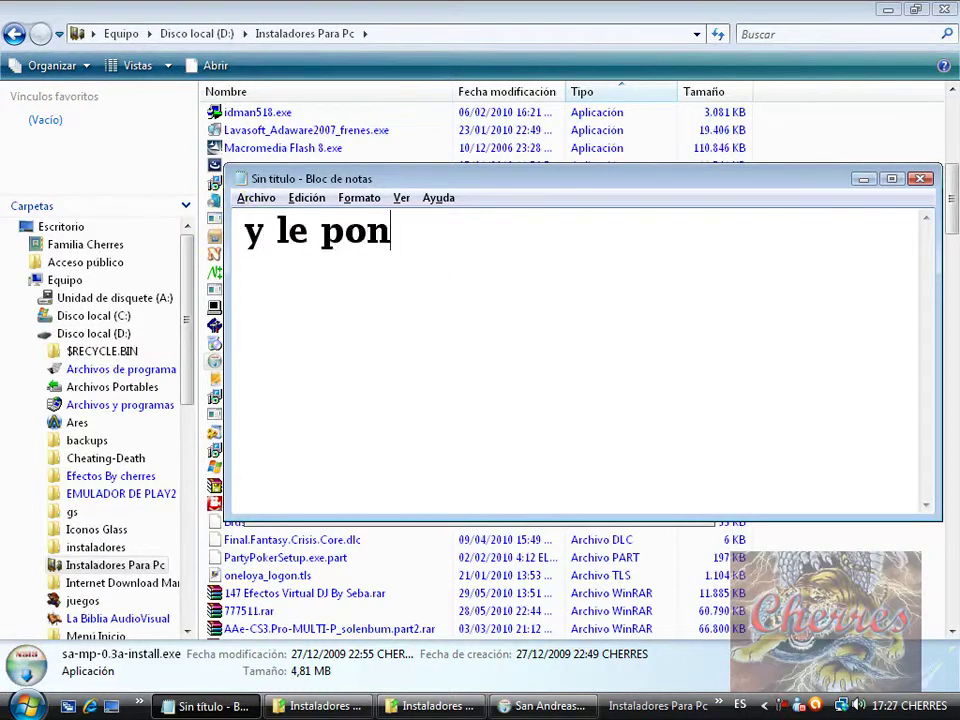
text( le ponen en aceptar)
key(ctrl+a)
key(BackSpace)
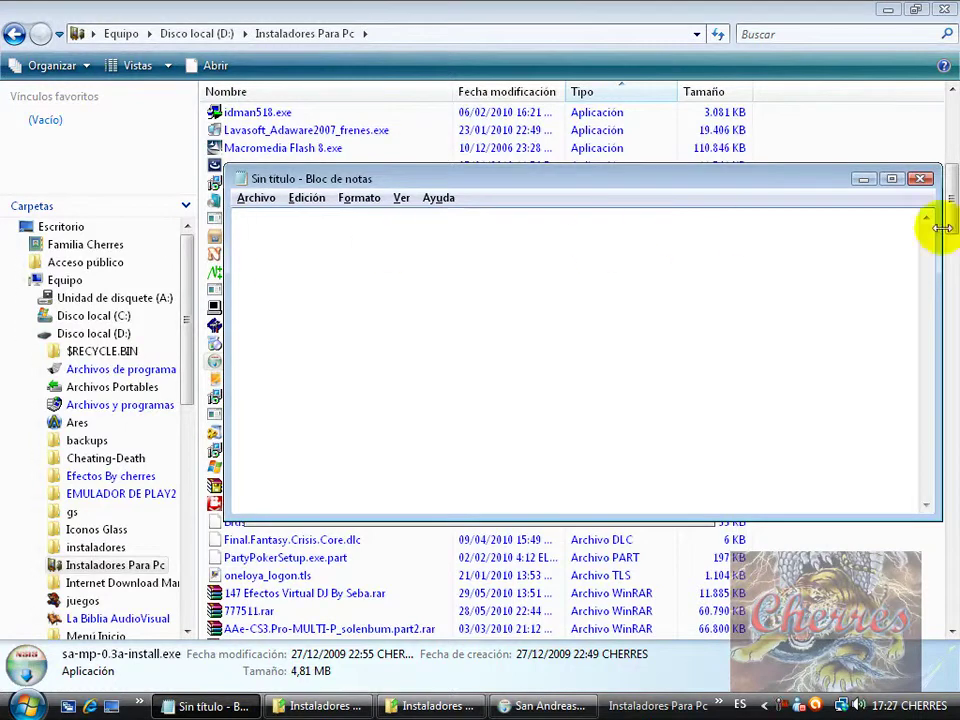
Step: Minimise Notepad, confirm GTA San Andreas as the installation folder and highlight the destination path in the setup
click(863, 178)
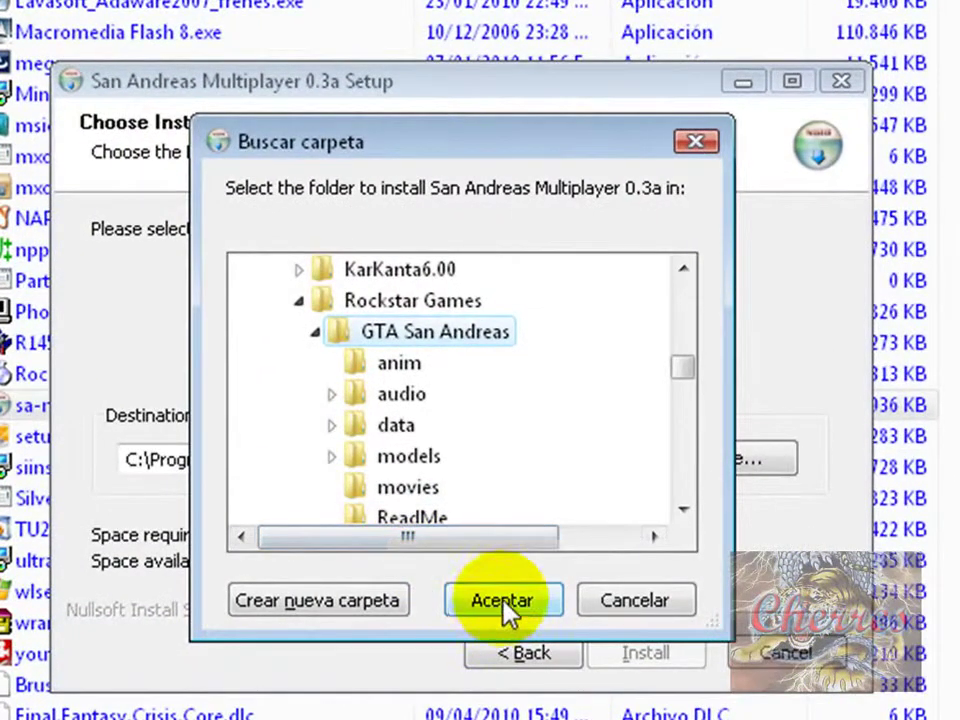
click(503, 605)
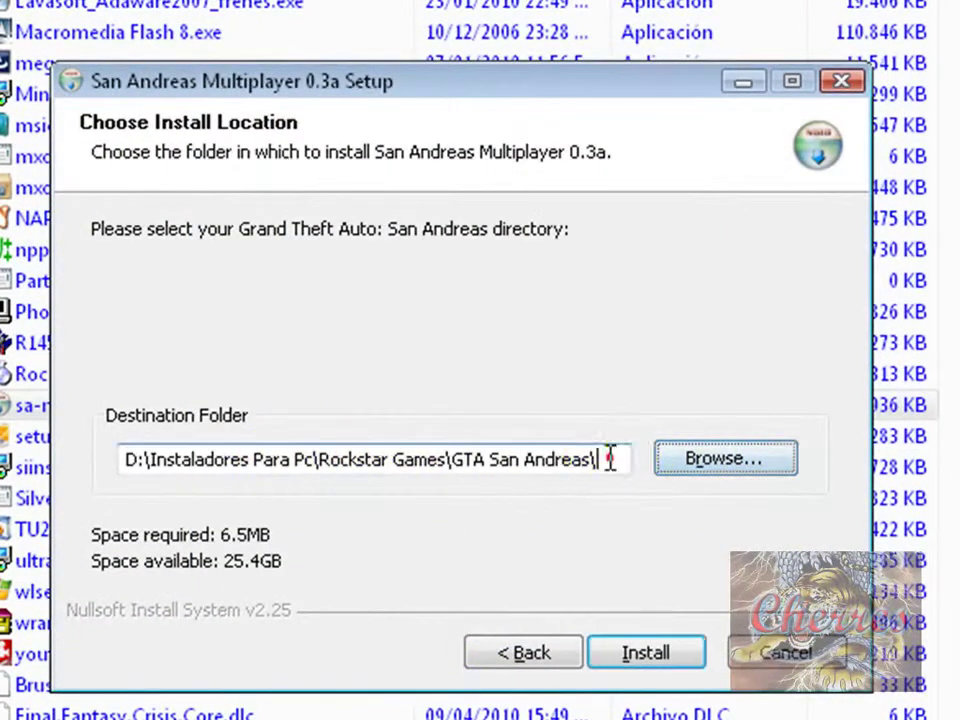
drag(610, 458, 122, 460)
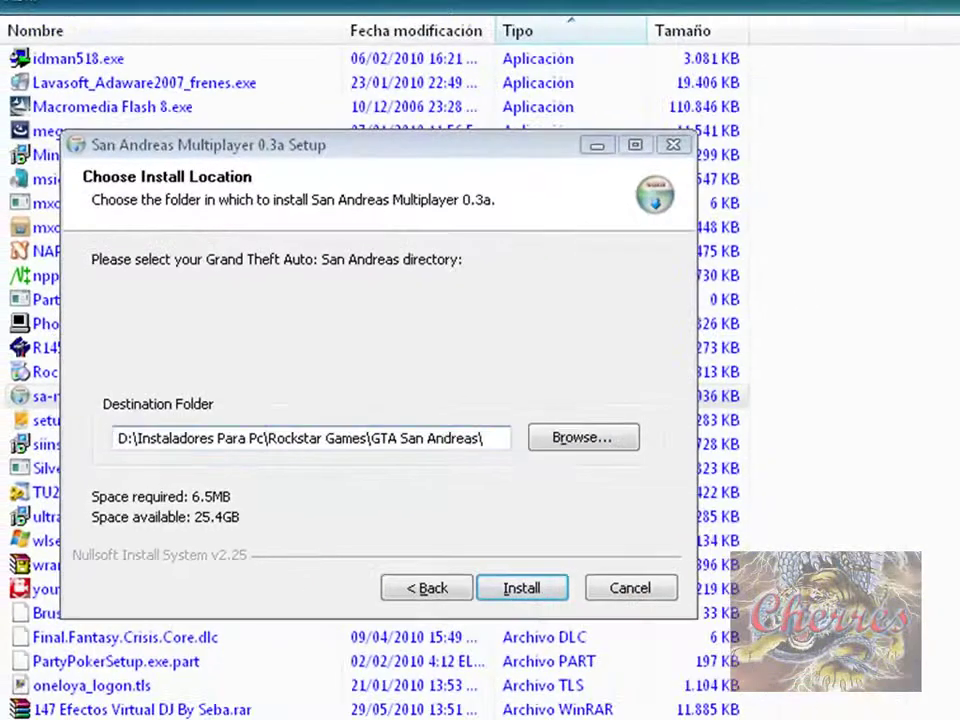
Step: Write a note starting "y luego en int" in Notepad, clear it and minimise the window
key(alt+Tab)
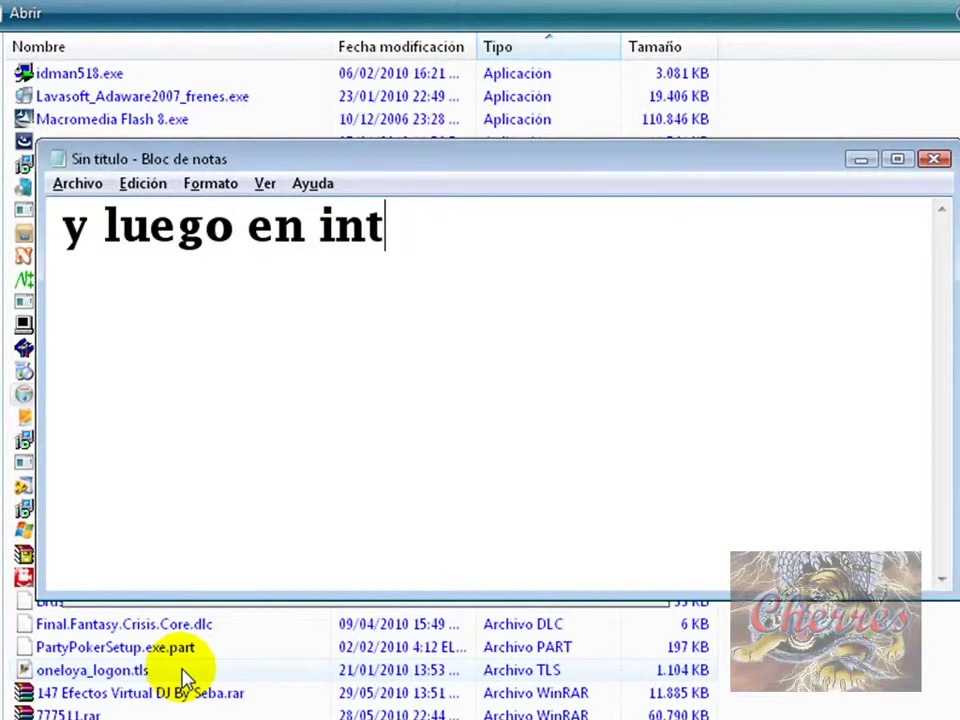
key(ctrl+a)
key(Delete)
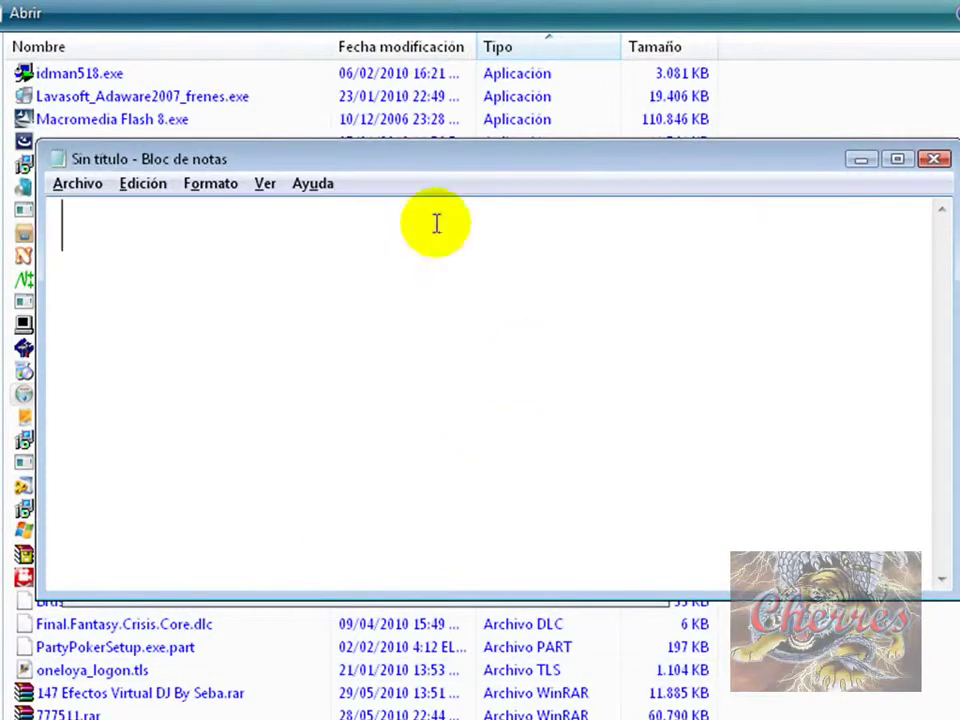
click(860, 160)
Step: Cancel the San Andreas Multiplayer 0.3a installation and return to the start of the Instaladores Para Pc file list
click(604, 577)
click(489, 464)
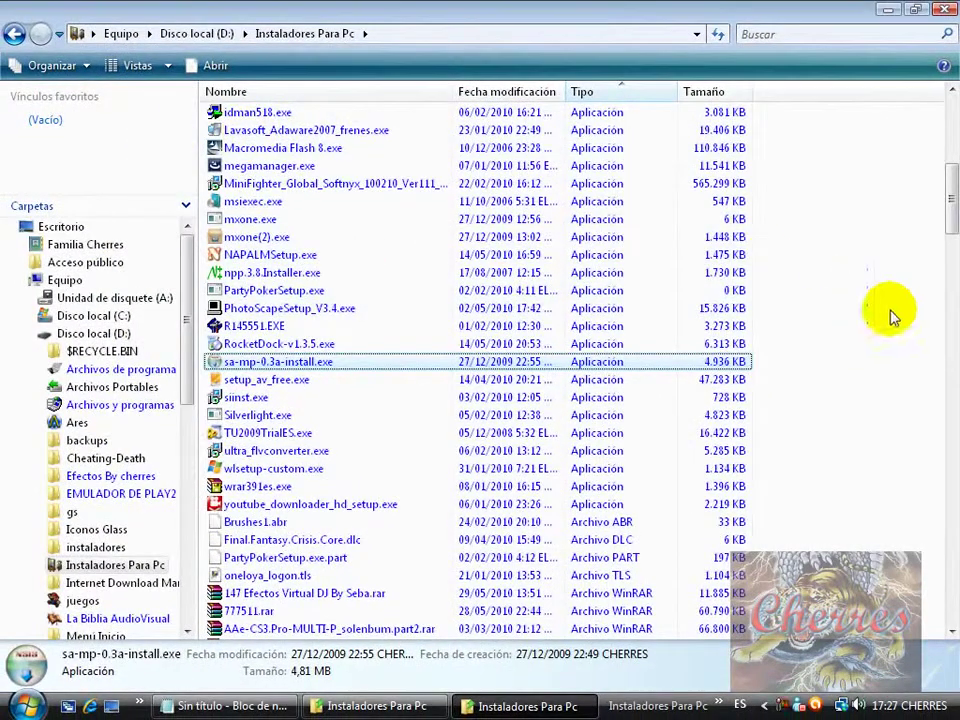
drag(949, 190, 950, 135)
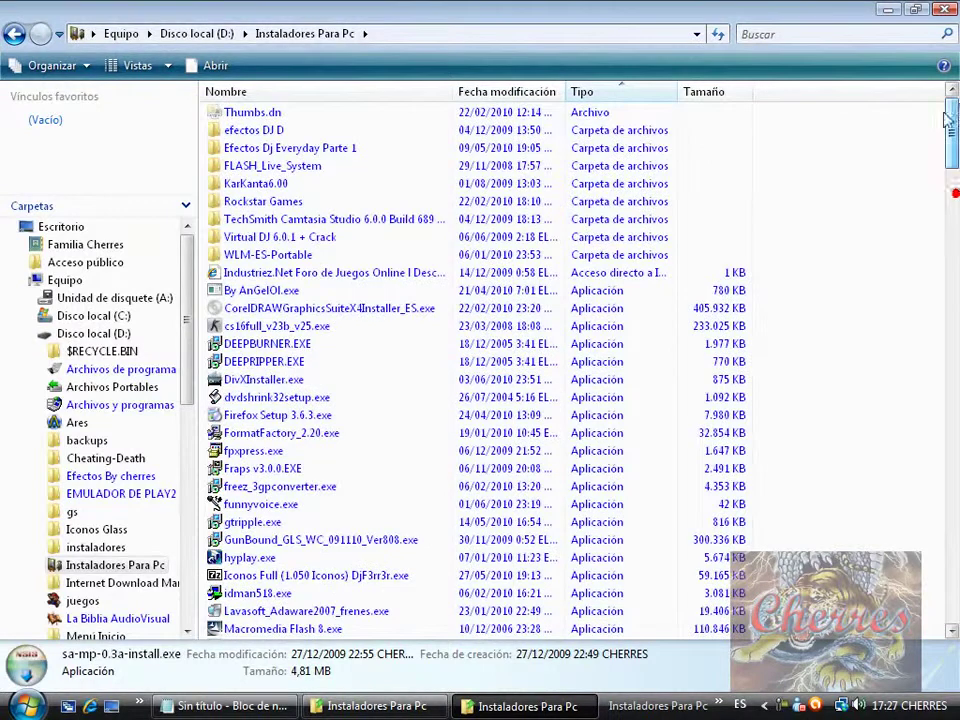
Step: Open the GTA San Andreas folder inside Rockstar Games, review its files and close the other Instaladores Para Pc window
double_click(336, 203)
click(349, 114)
double_click(350, 116)
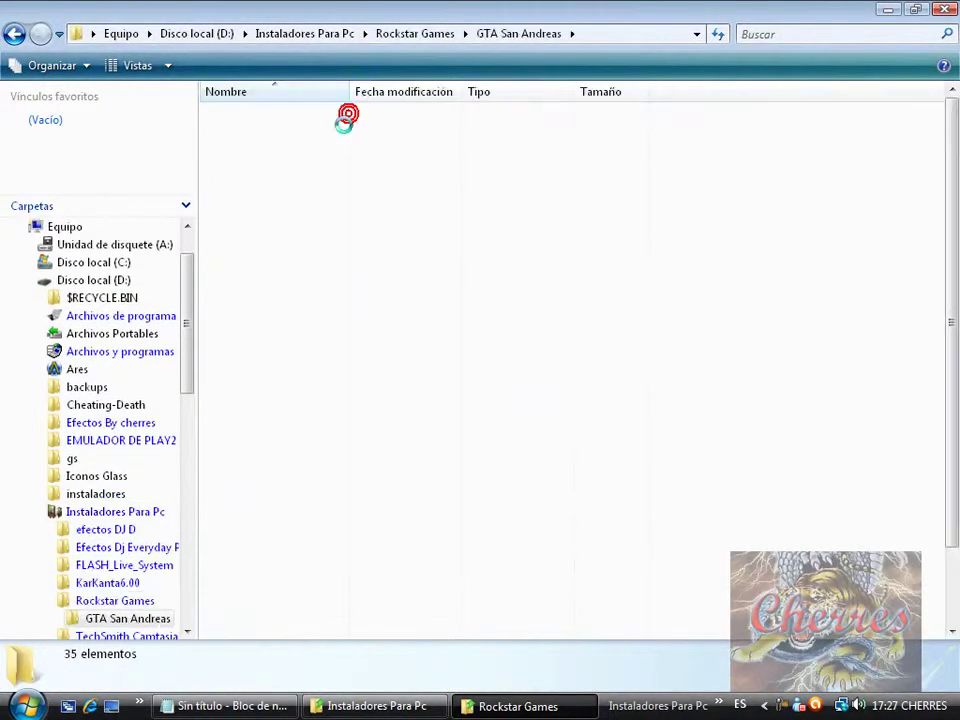
drag(953, 150, 955, 230)
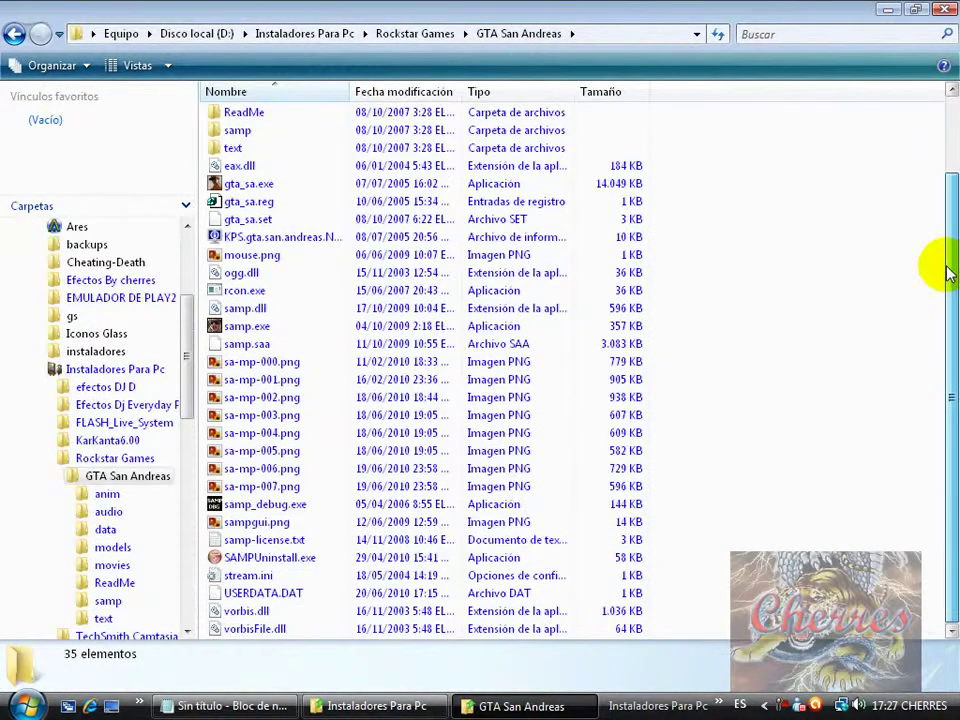
click(393, 711)
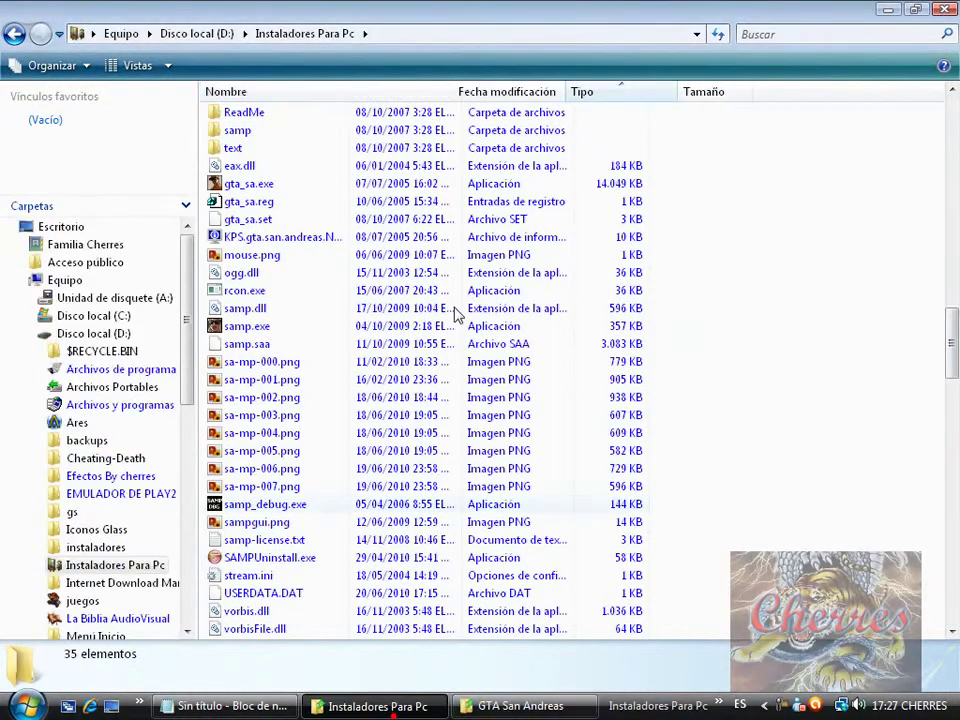
click(944, 9)
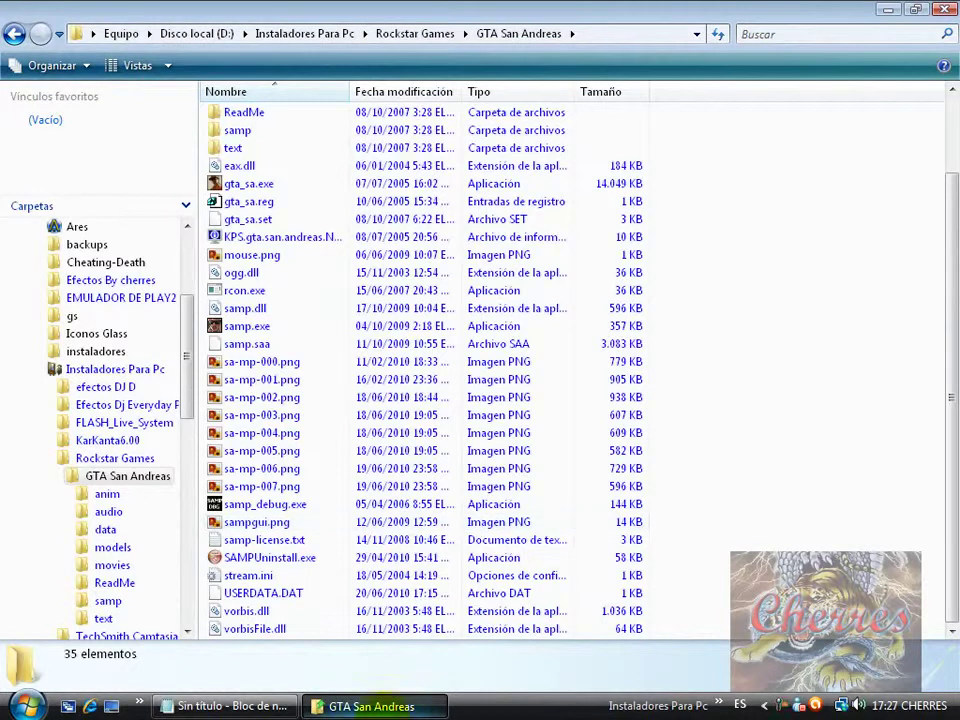
Step: Write the note "ahora buscan el icono donde sale una mujer y le hacen clik" in Notepad, clear it and minimise the window
click(215, 707)
text(aho)
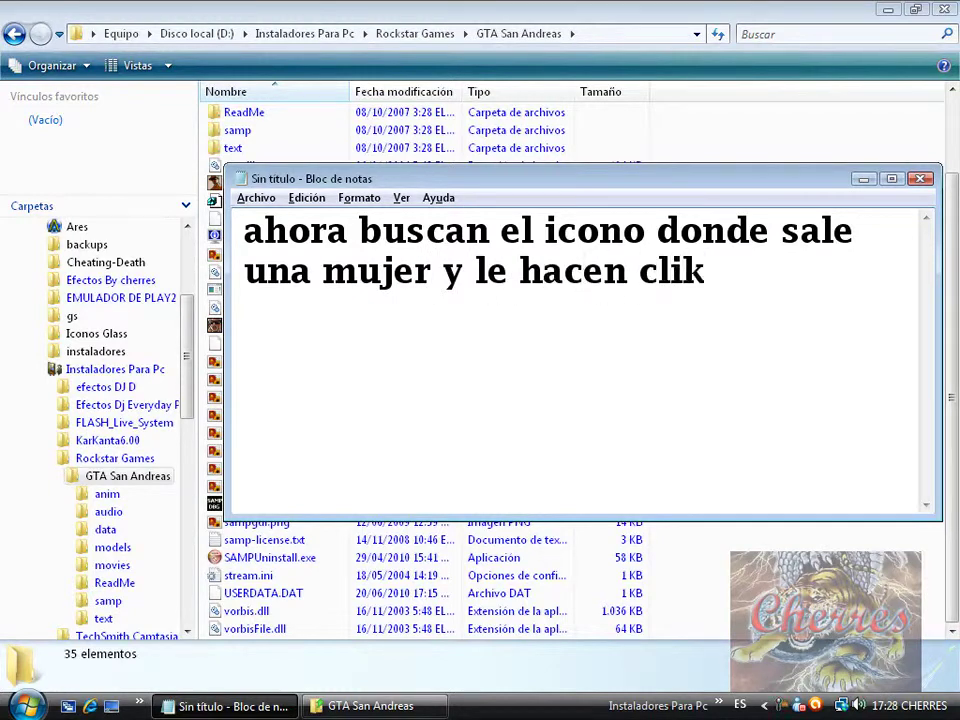
drag(244, 232, 724, 270)
key(Delete)
click(861, 180)
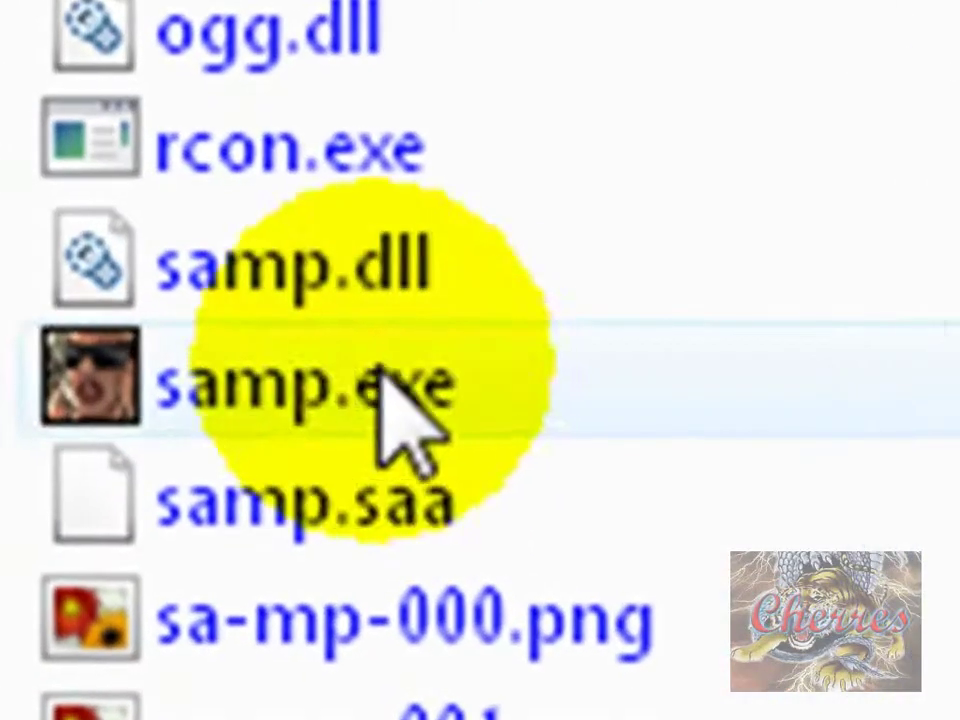
Step: Launch samp.exe from the GTA San Andreas folder and maximise its window
click(257, 324)
click(210, 385)
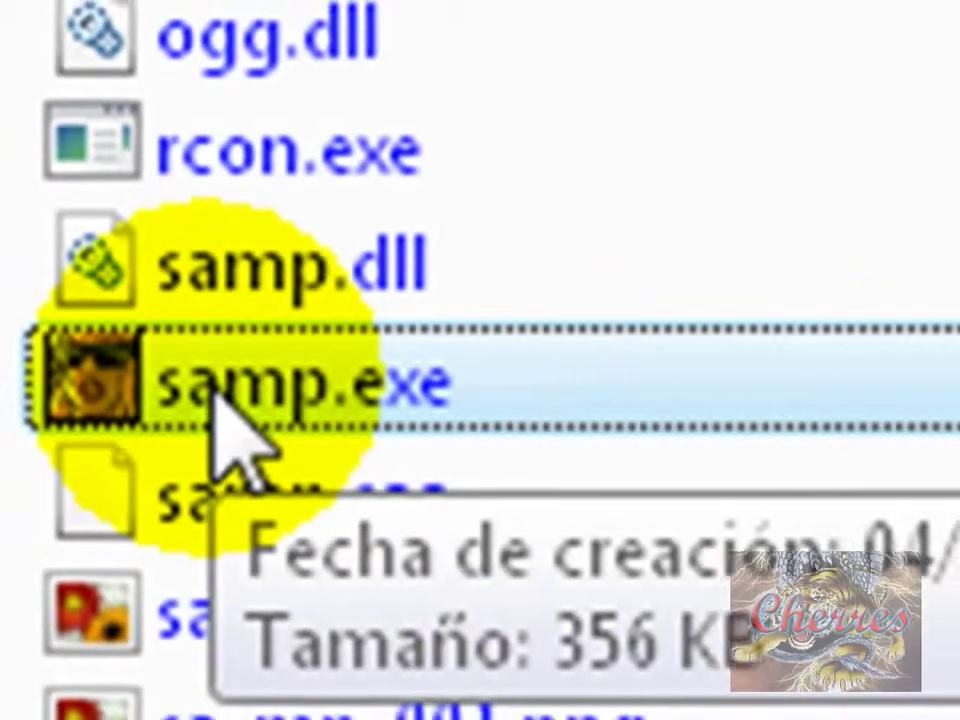
double_click(225, 355)
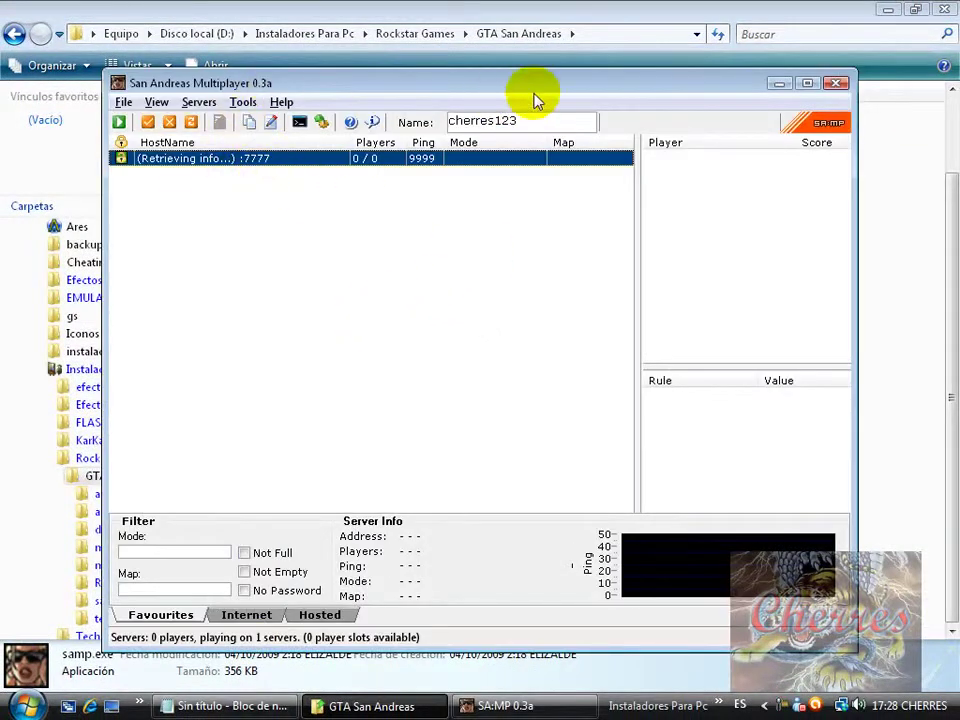
click(808, 84)
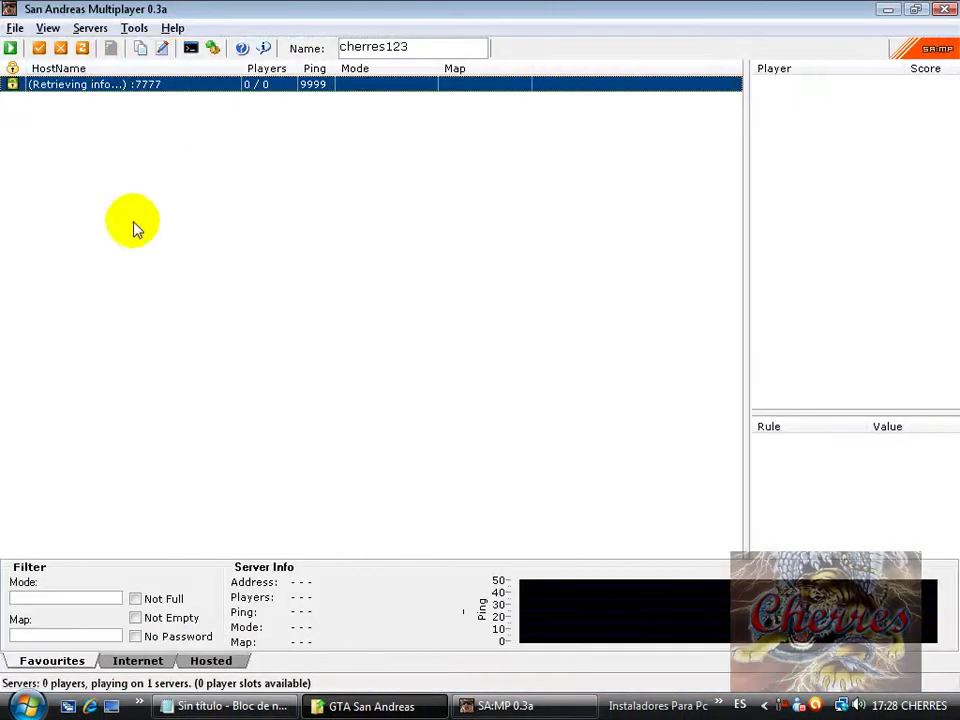
Step: Write the note "y luego hacen clik donde dice internet" in Notepad, clear it and minimise the window
click(229, 706)
text(y)
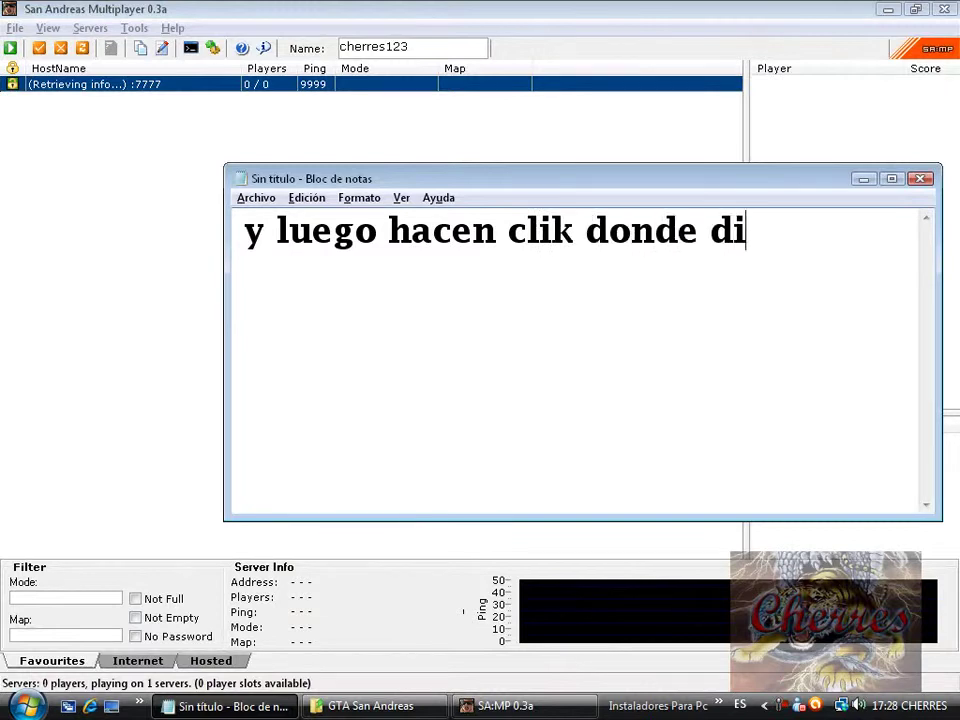
text(luego hacen clik donde dice inter)
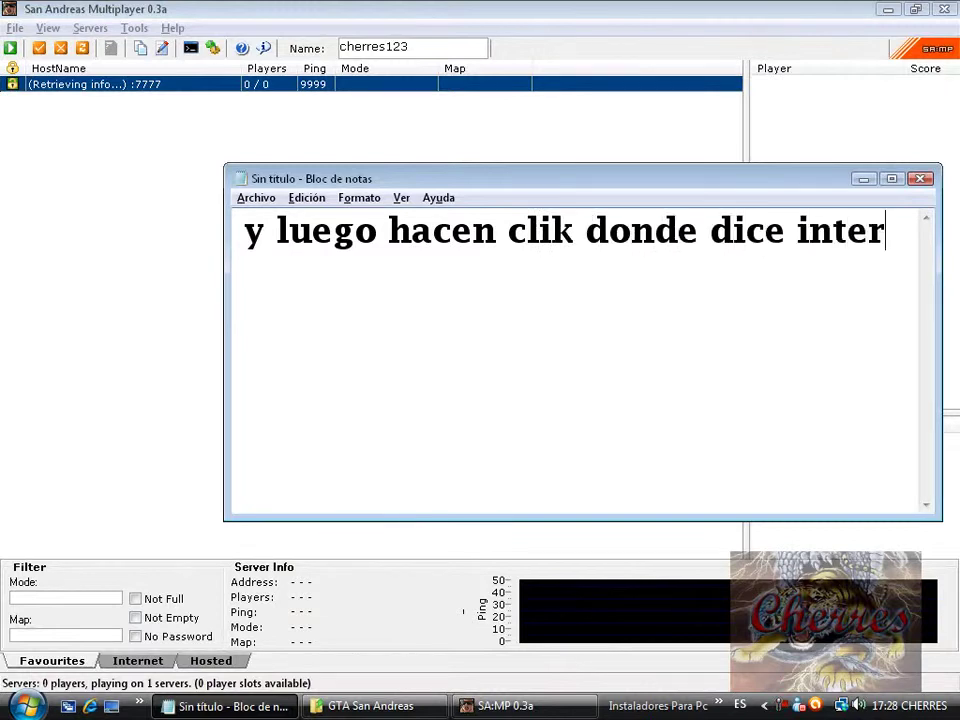
text(net)
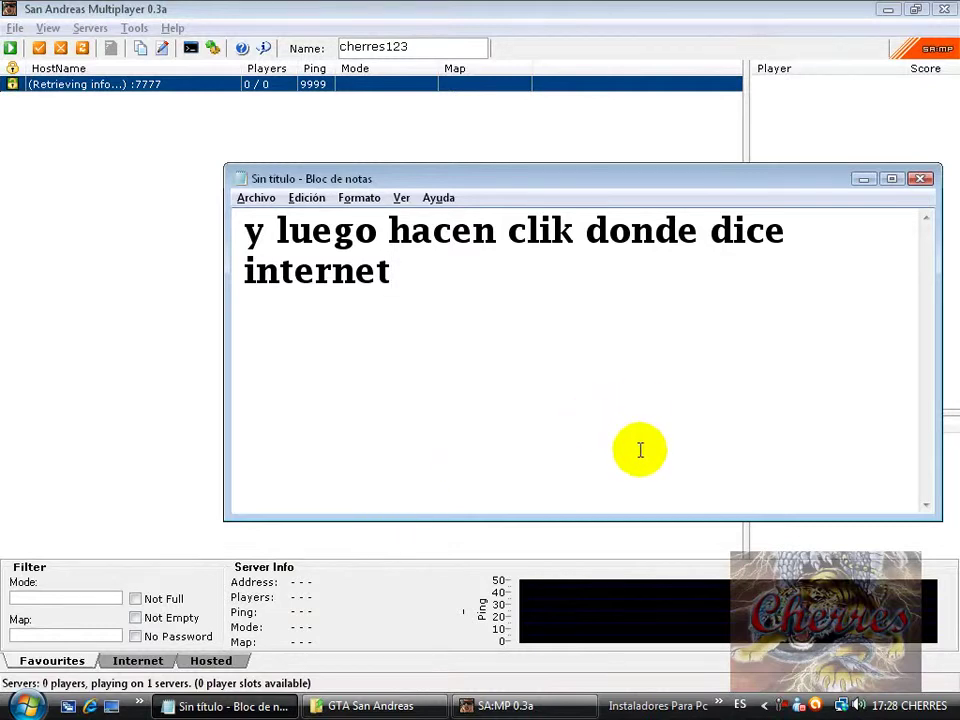
key(ctrl+e)
key(Delete)
click(862, 179)
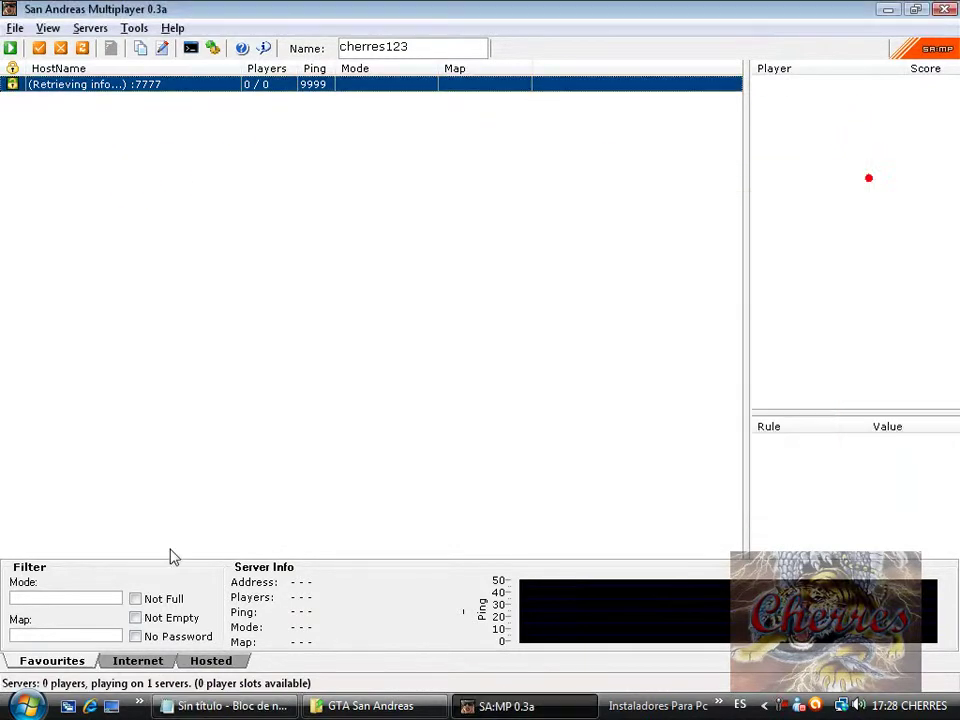
Step: Load the list of Internet servers in San Andreas Multiplayer
click(137, 660)
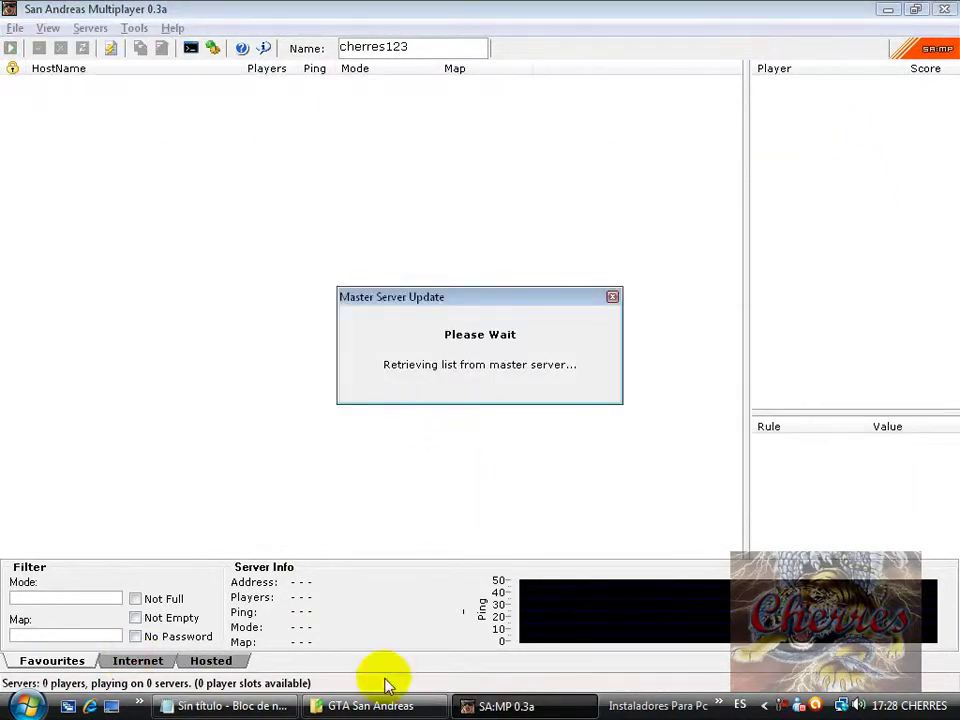
click(341, 706)
click(341, 706)
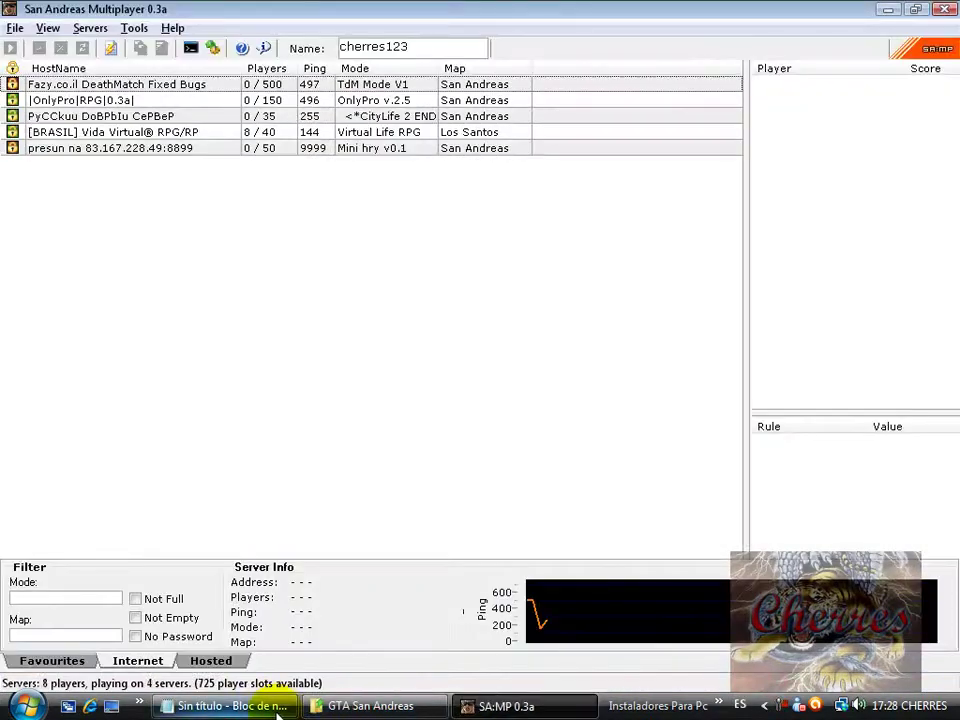
Step: Write the note "y esperan que carguen las salas" in Notepad, clear it and minimise the window
click(230, 706)
text(y esp)
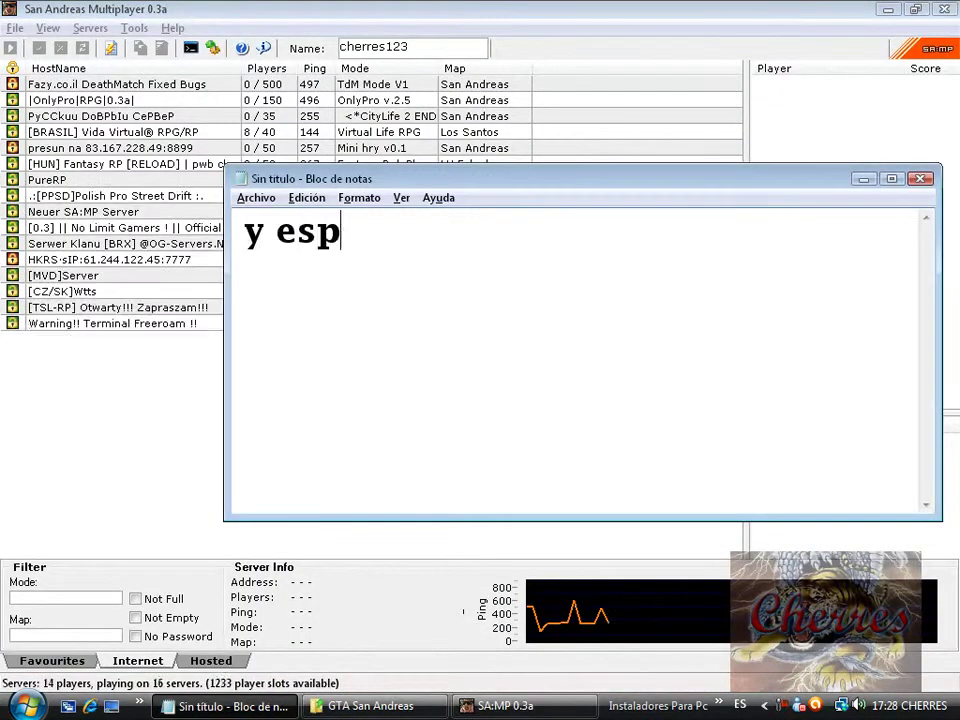
text(eran que car)
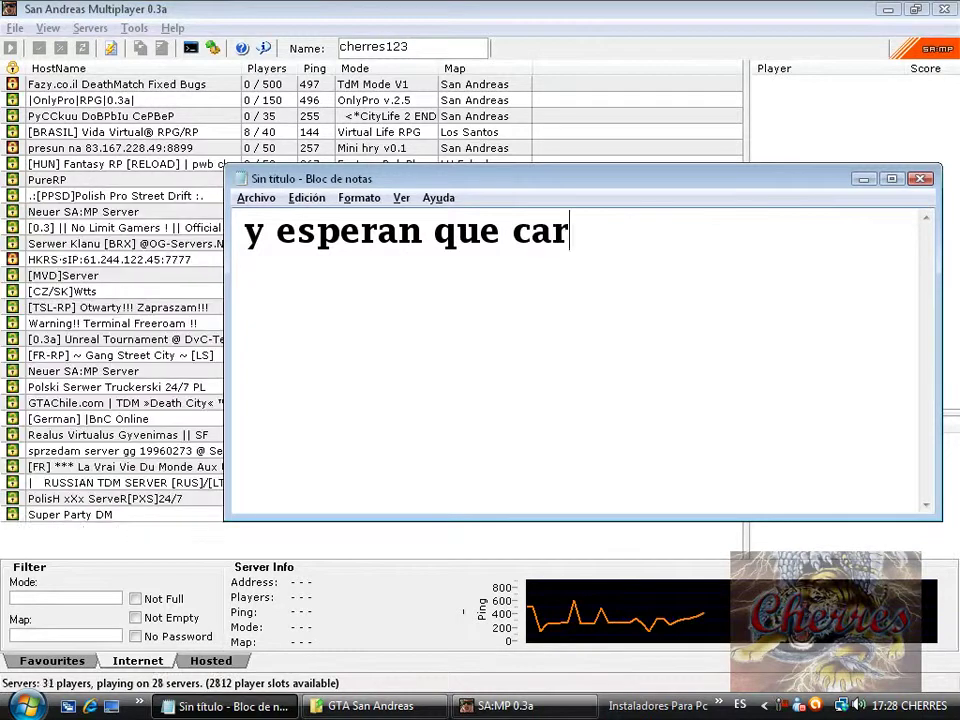
text(gue la)
key(BackSpace)
key(BackSpace)
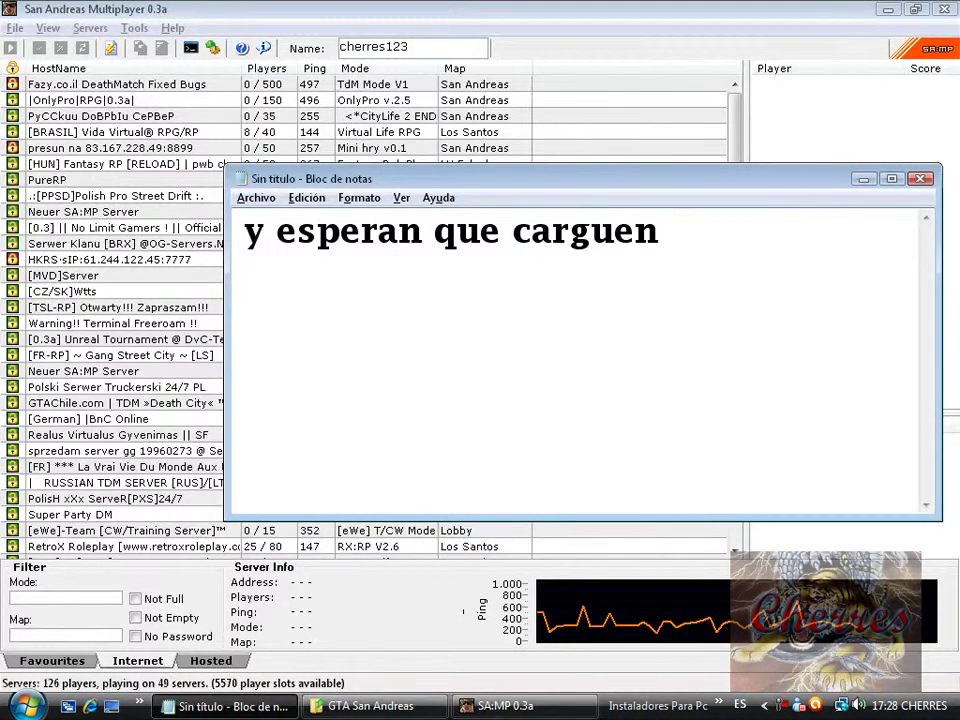
text(las salas)
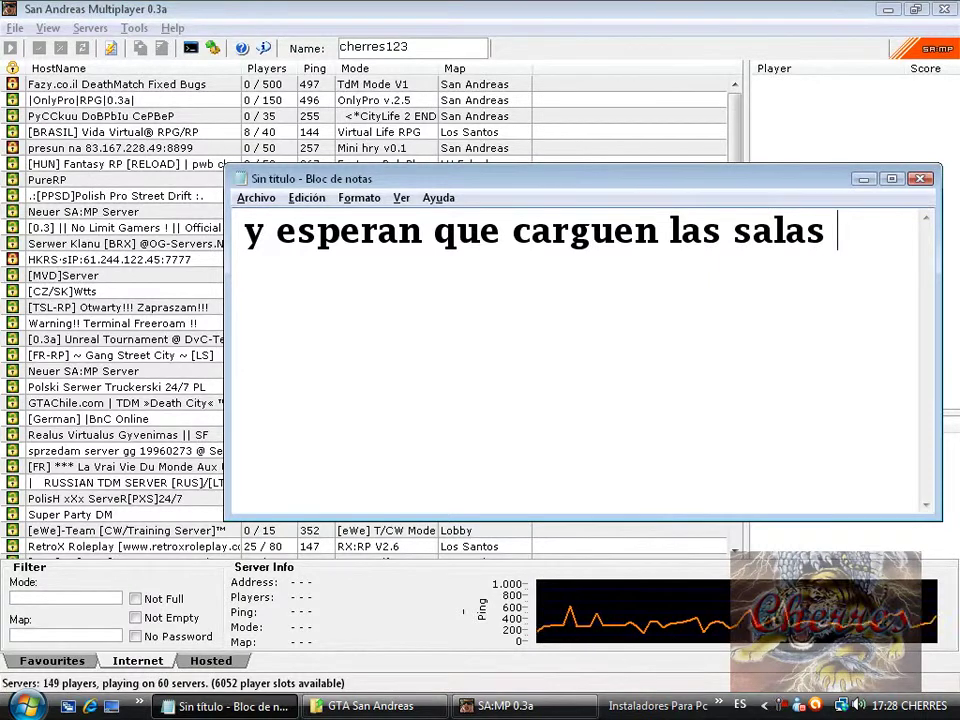
drag(869, 238, 458, 232)
key(ctrl+a)
key(Delete)
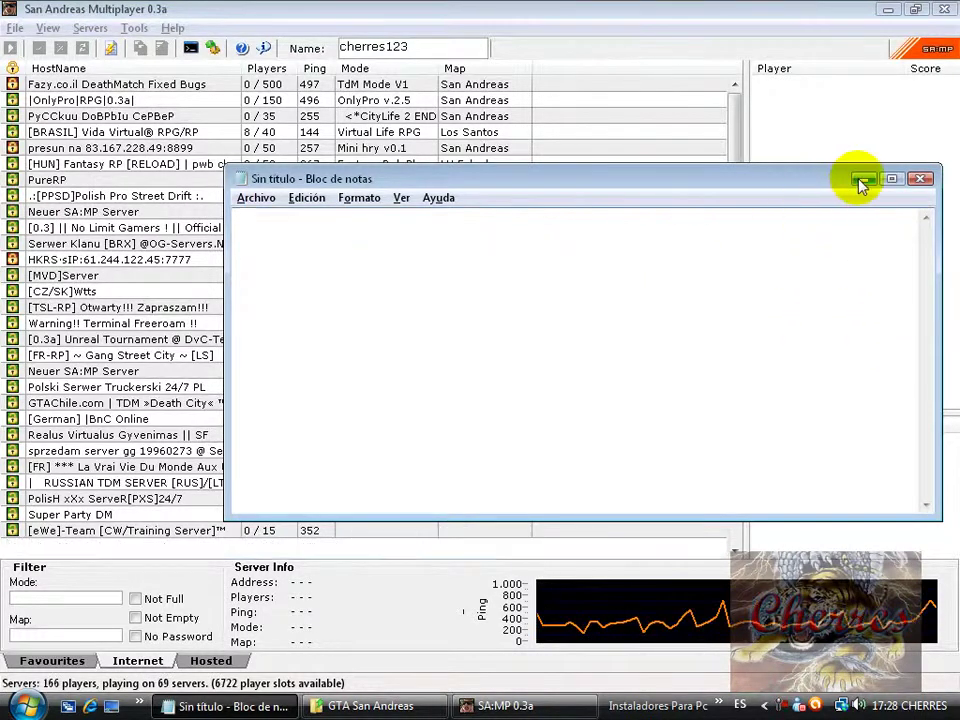
click(862, 179)
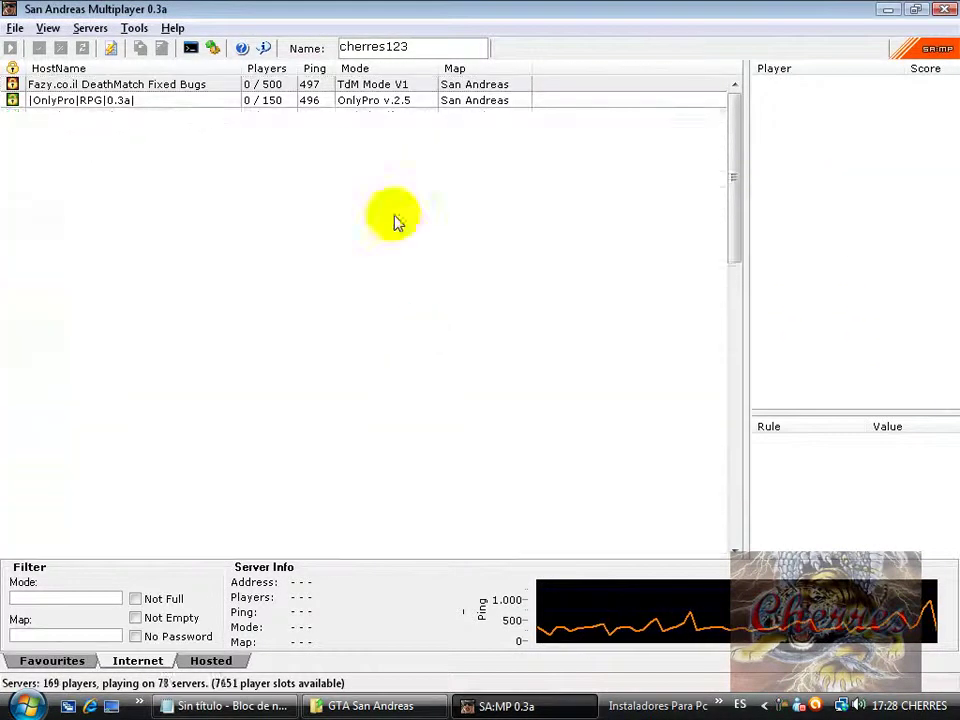
Step: Browse a few servers in the list and open the connection properties of [BRASIL] Vida Virtual RPG/RP
click(394, 212)
click(378, 150)
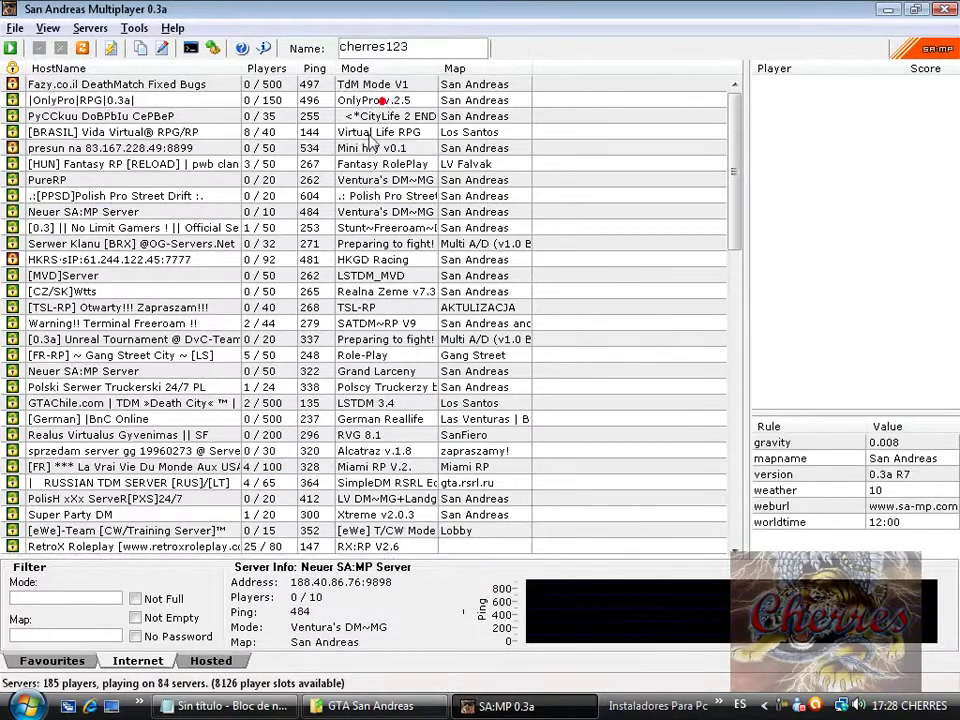
click(382, 100)
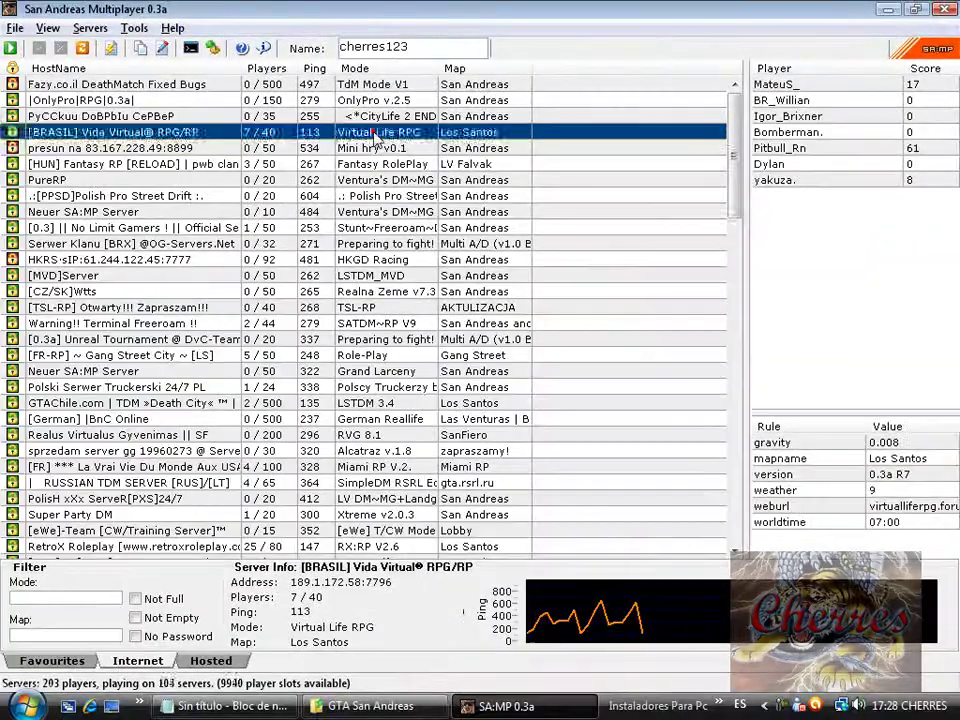
double_click(375, 136)
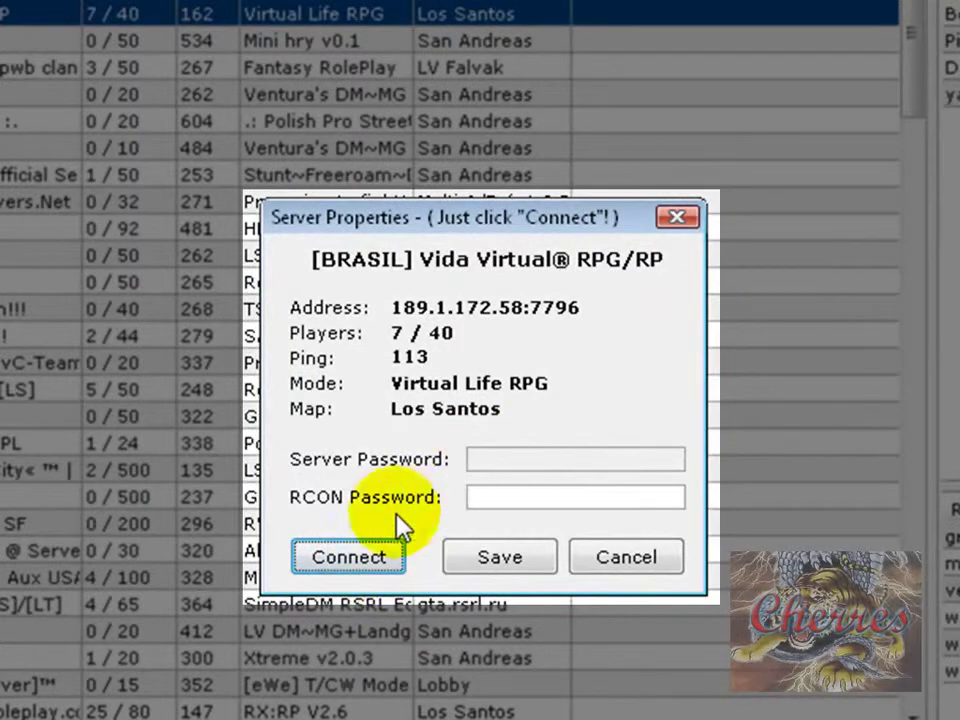
click(376, 558)
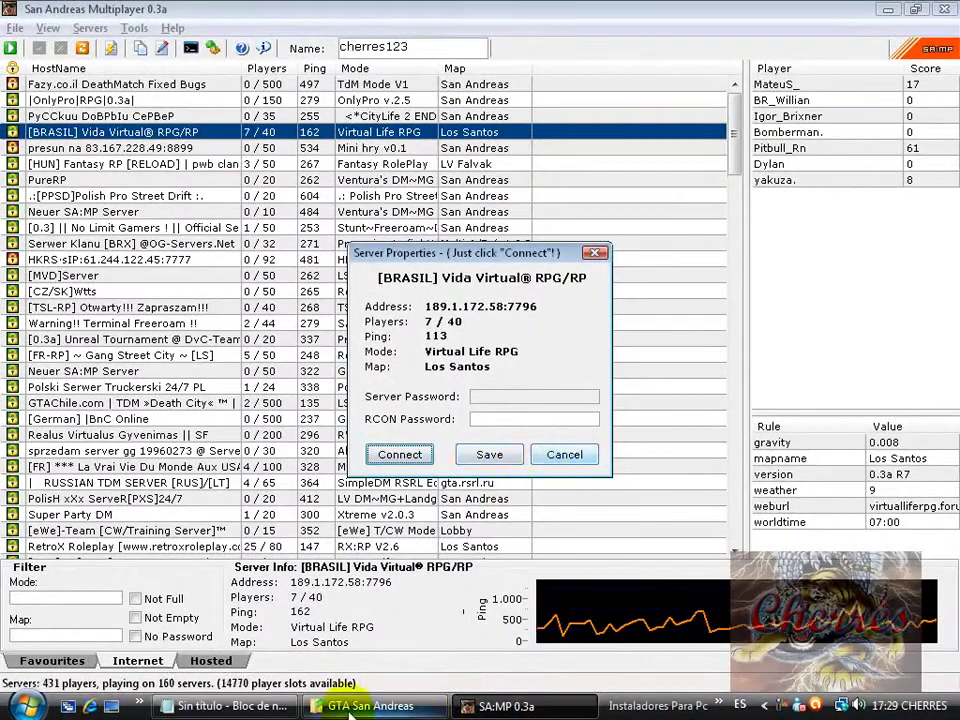
Step: Write a Notepad note reading "y luego para entrar en un server o sala le clikean en conep"
click(250, 706)
click(506, 407)
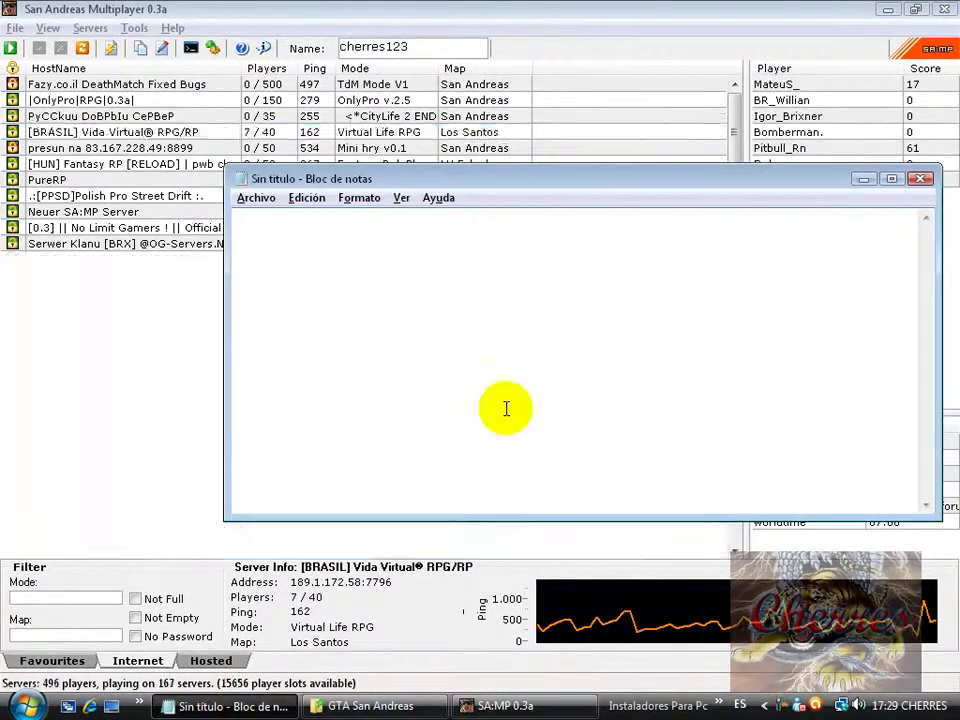
text(y luego para entrar en u)
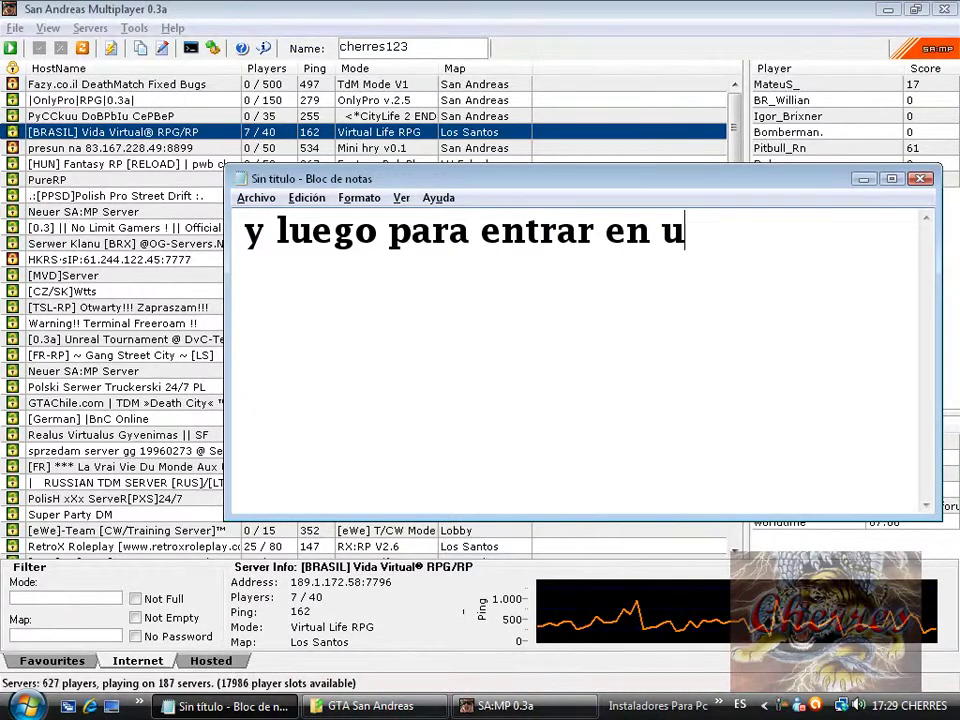
text(n server o )
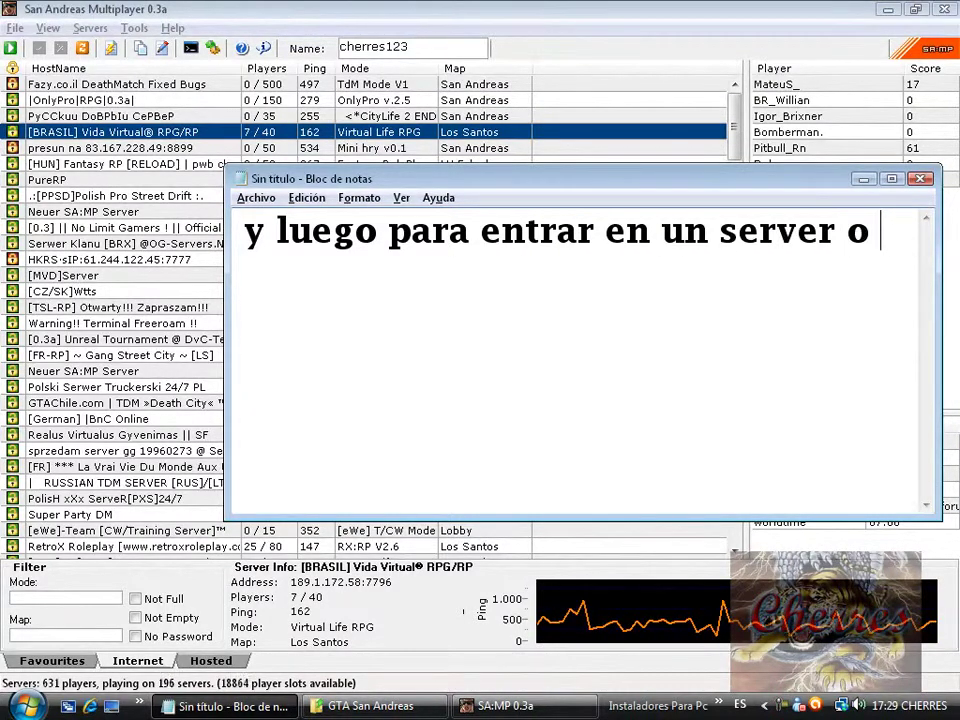
text(sala h)
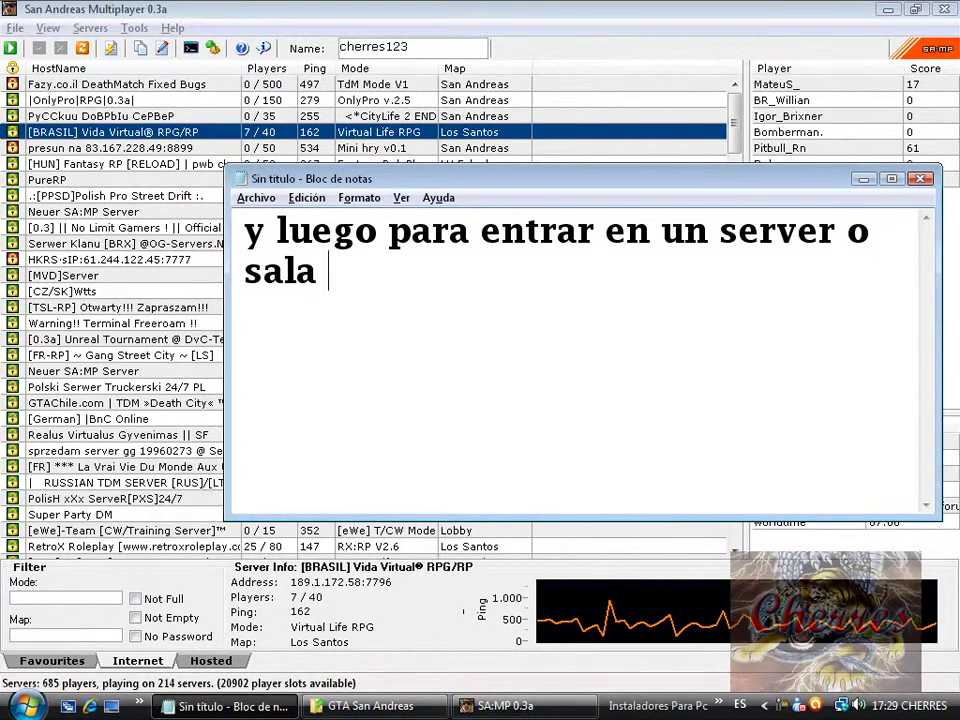
key(BackSpace)
text(le)
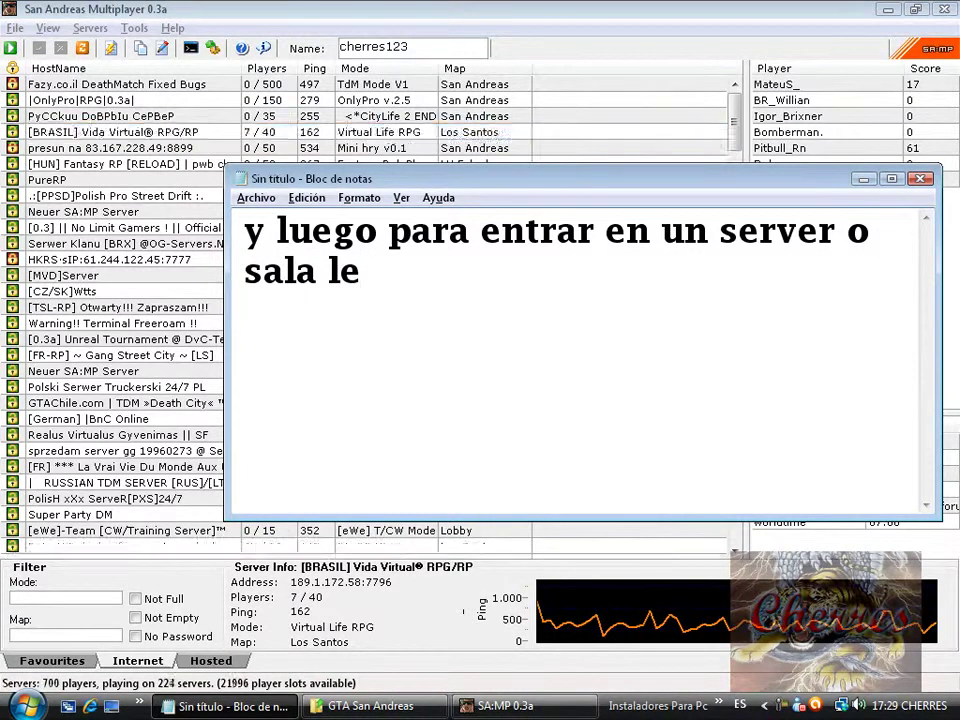
text( clikean en)
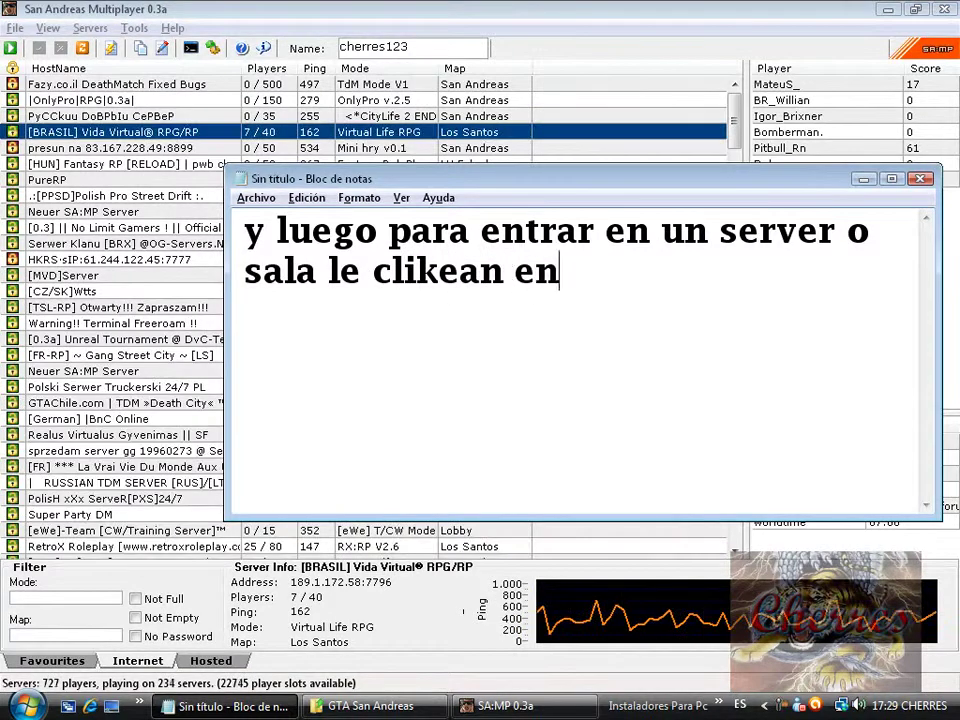
text( conep)
Step: Move the Notepad window down to uncover the Server Properties dialog and finish the note's last word with "ct"
double_click(506, 132)
drag(506, 178, 506, 531)
drag(681, 535, 650, 373)
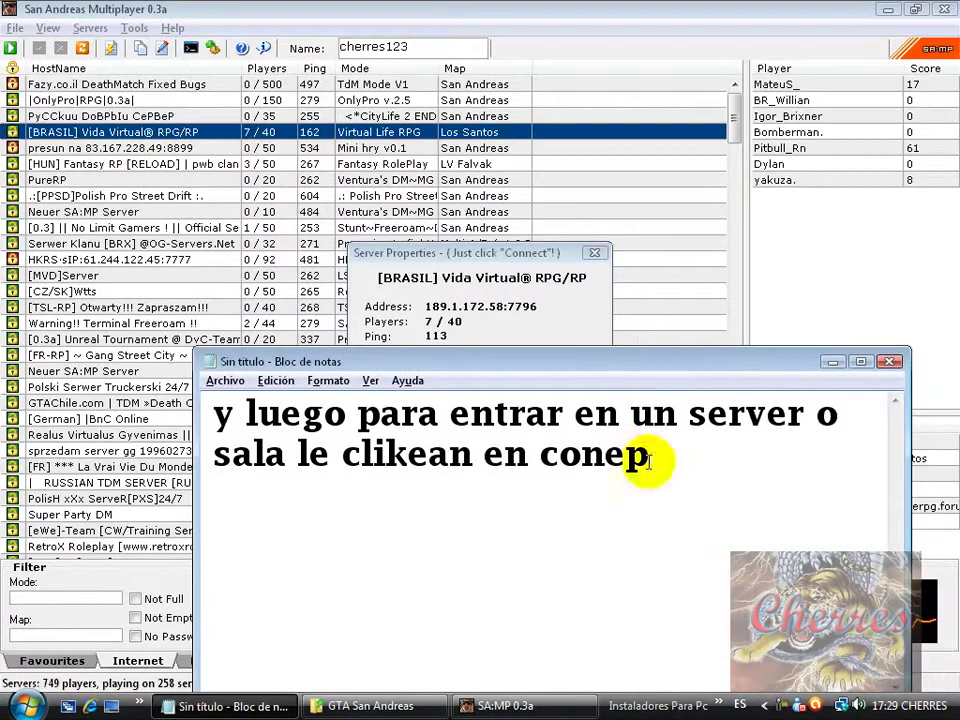
text(ct)
Step: Clear and minimise the note, and cancel the Server Properties dialog without connecting
drag(669, 456, 175, 315)
key(BackSpace)
click(832, 361)
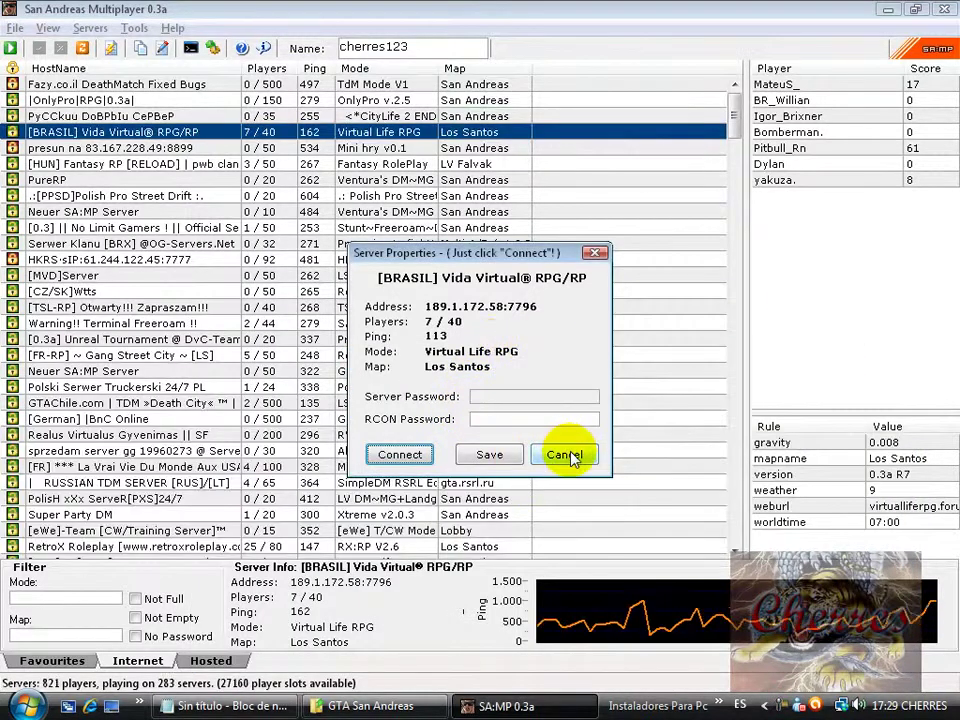
click(570, 456)
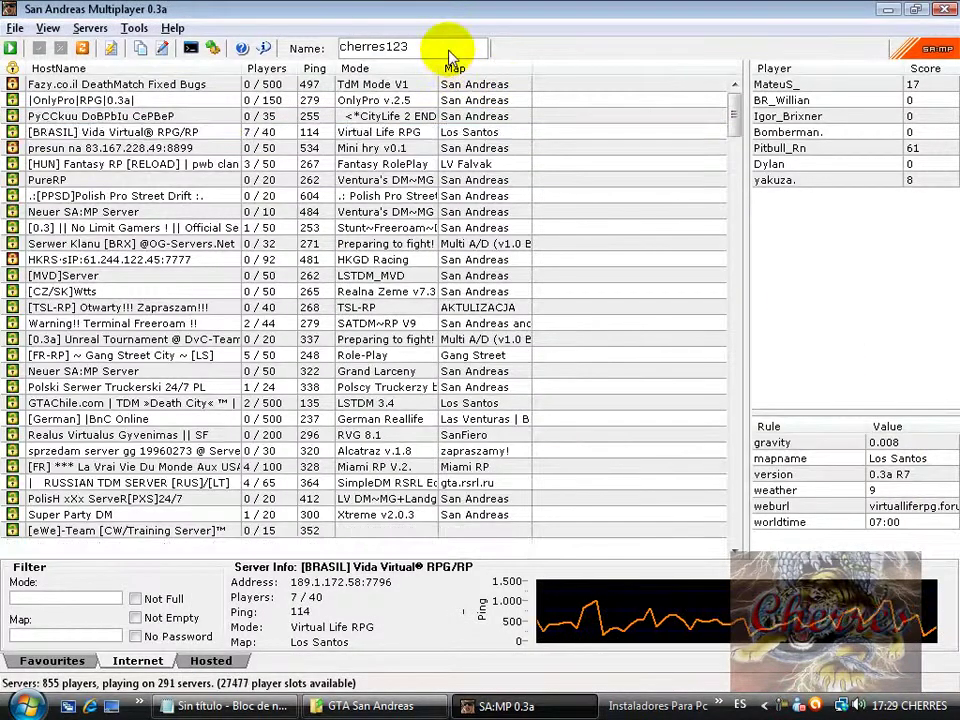
Step: Write a Notepad note reading "pero es preferible que esten registrados como io lo estoy"
click(225, 706)
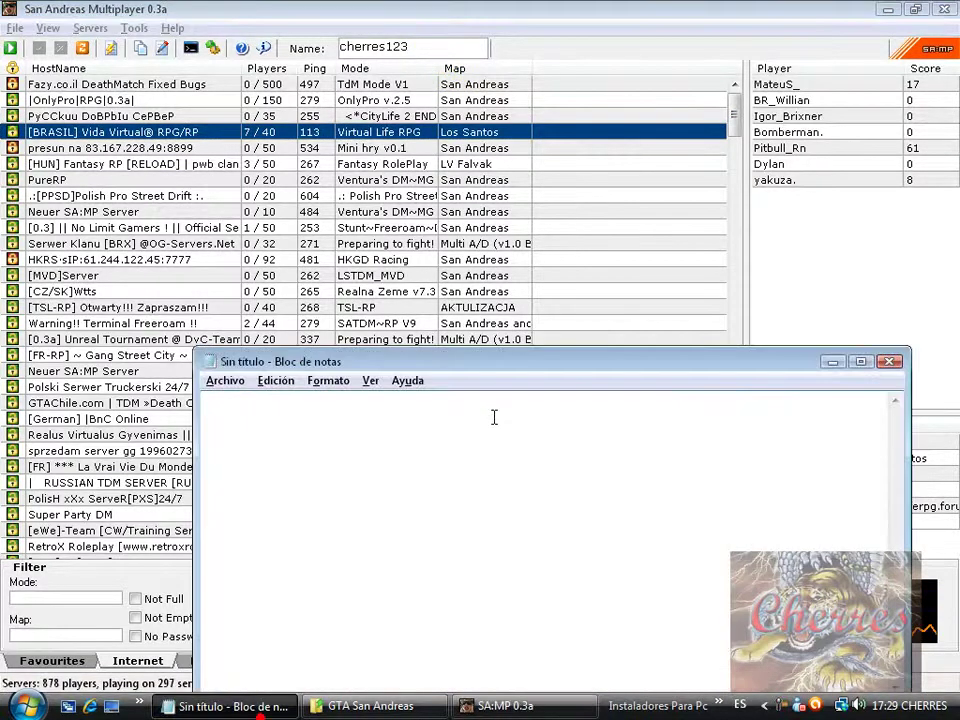
click(494, 417)
text(pero es pref)
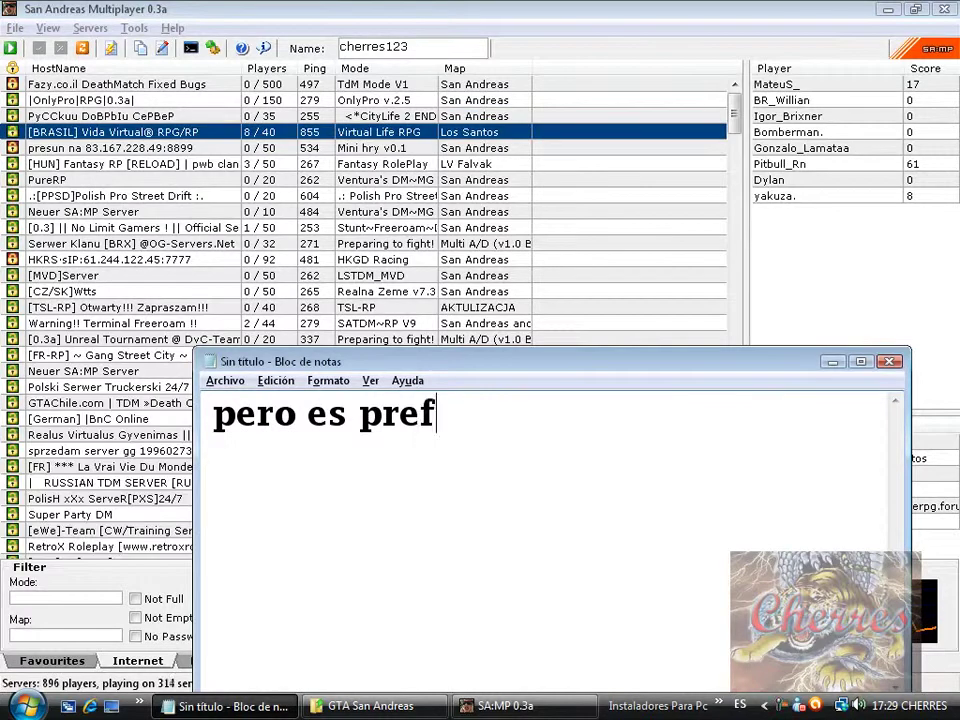
text(erible )
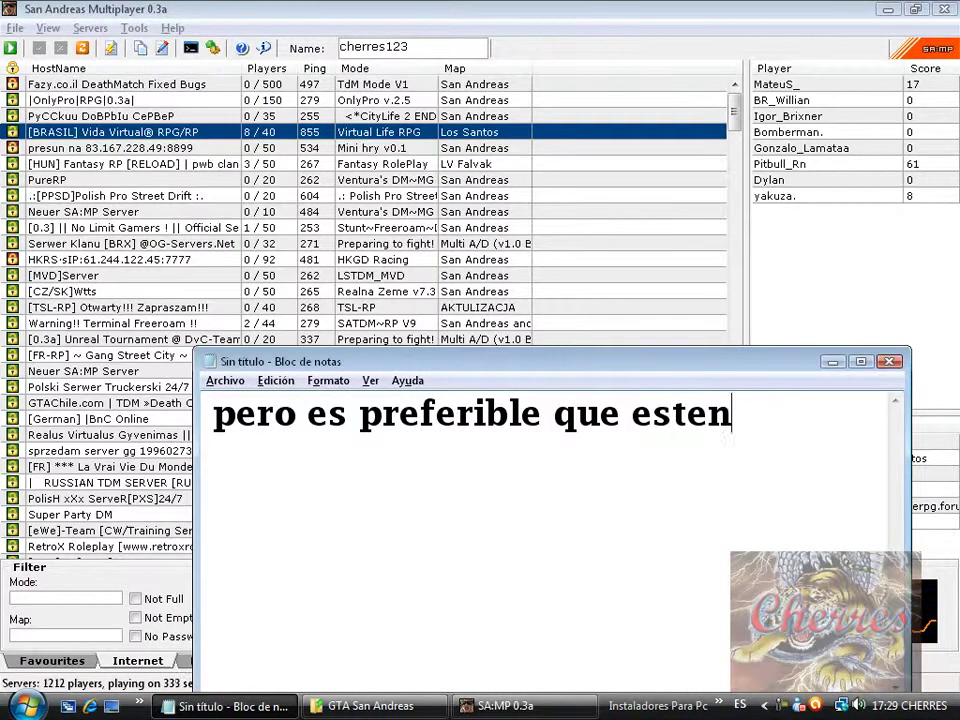
text(que esten registrados)
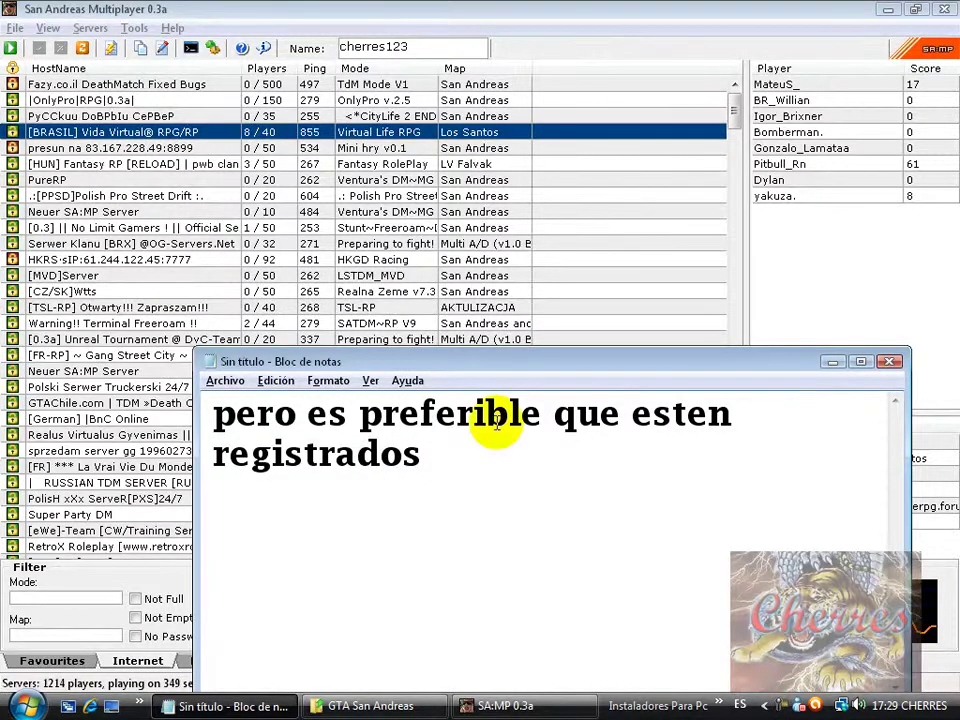
text( como )
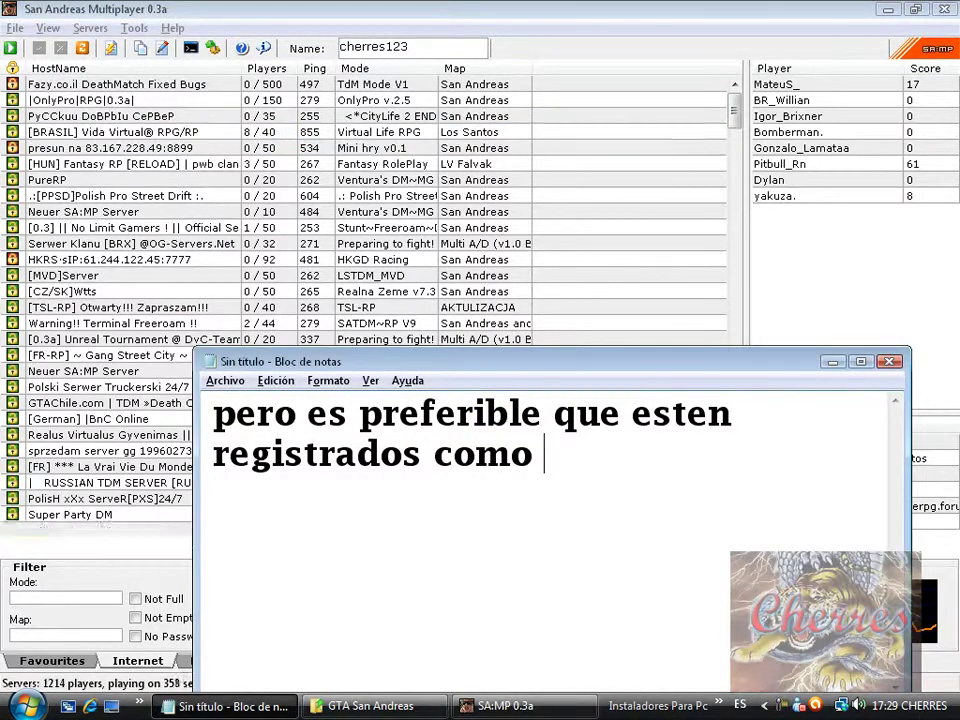
text(io lo estoy)
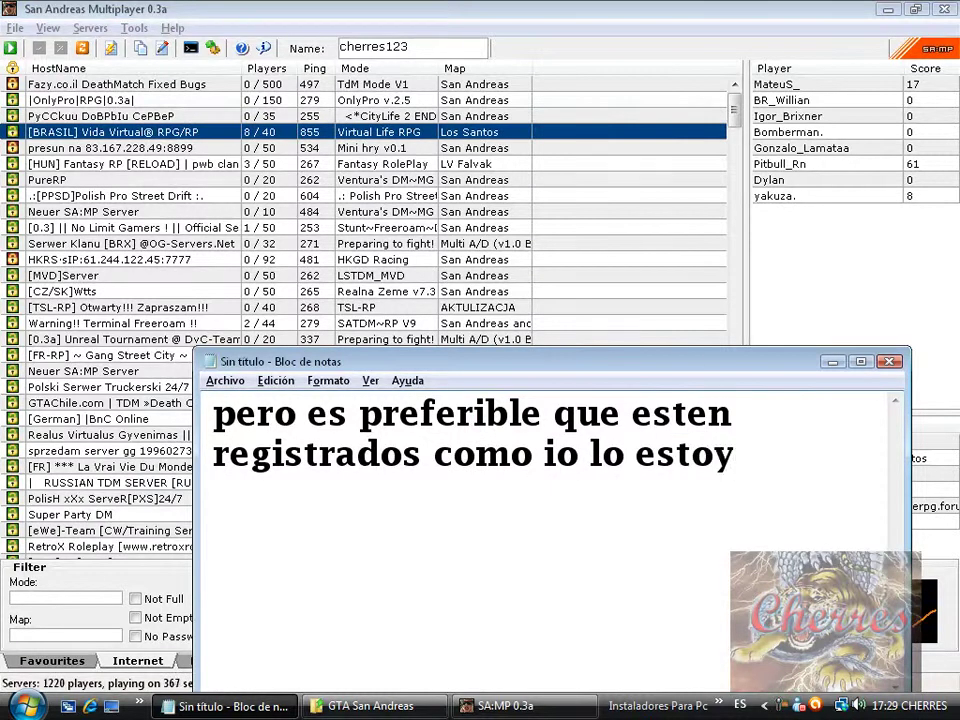
Step: Clear the note, return to the SA-MP server browser and highlight the player name in the Name field, keeping the Internet server list shown
drag(745, 455, 223, 294)
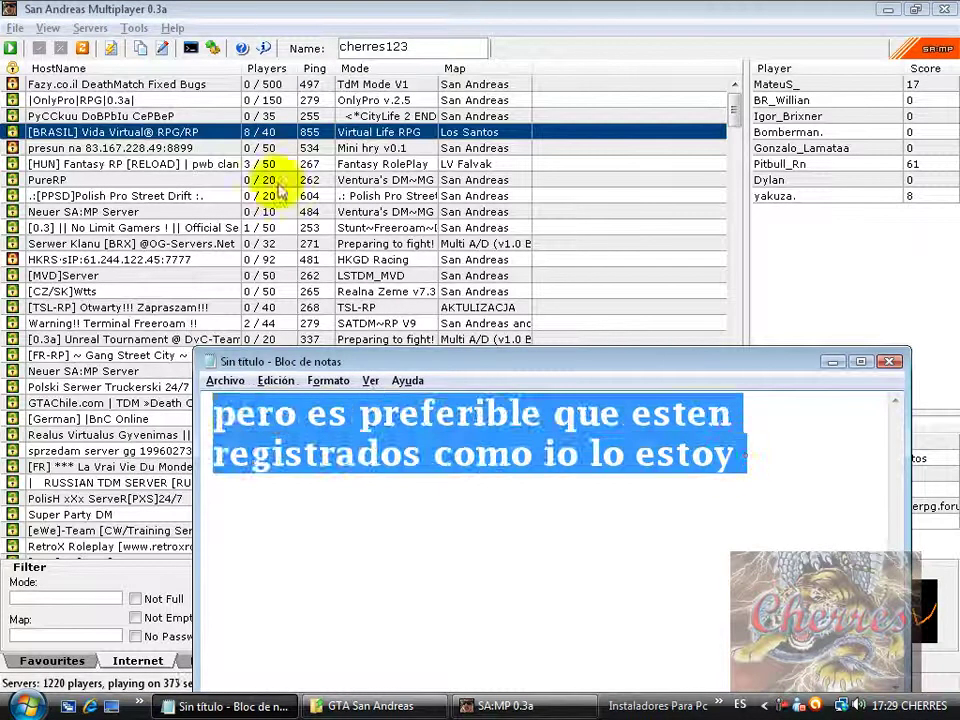
key(BackSpace)
drag(321, 39, 422, 40)
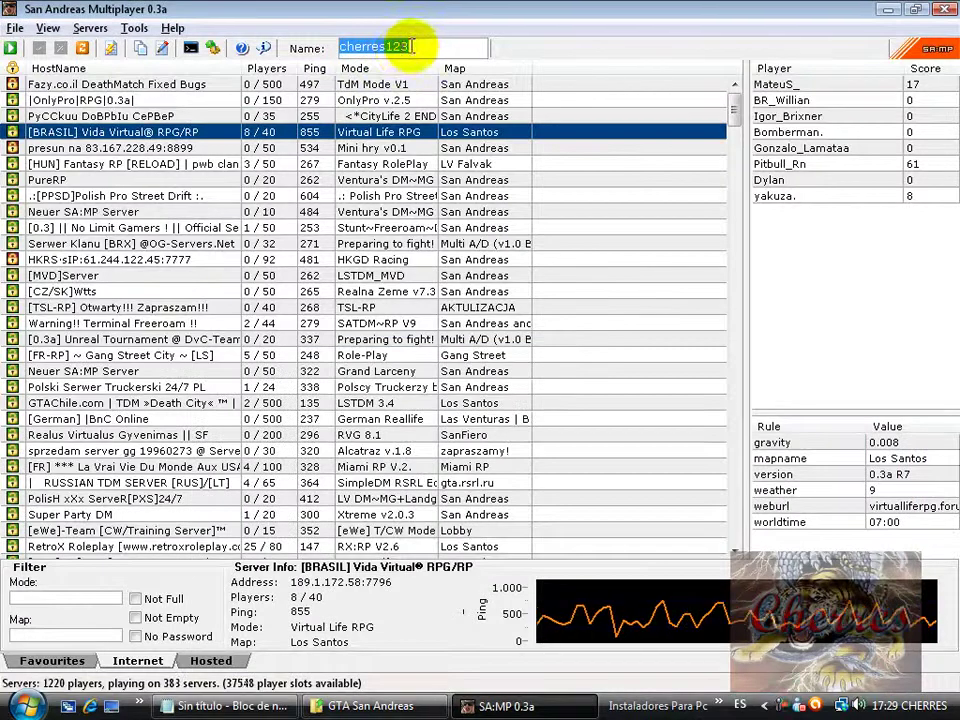
click(414, 41)
double_click(416, 41)
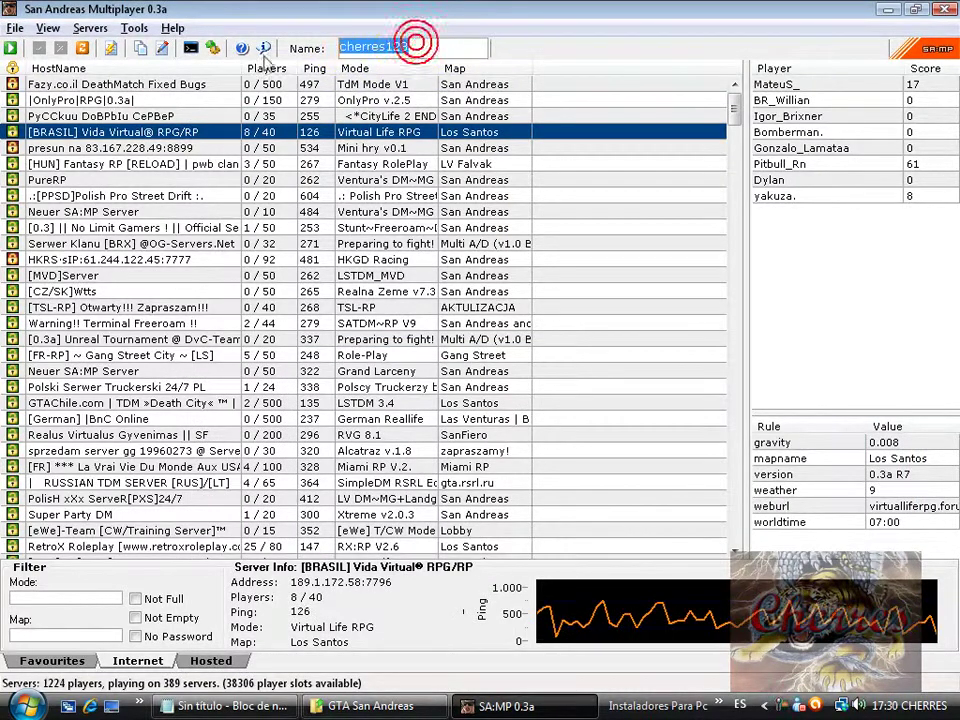
click(405, 43)
click(137, 660)
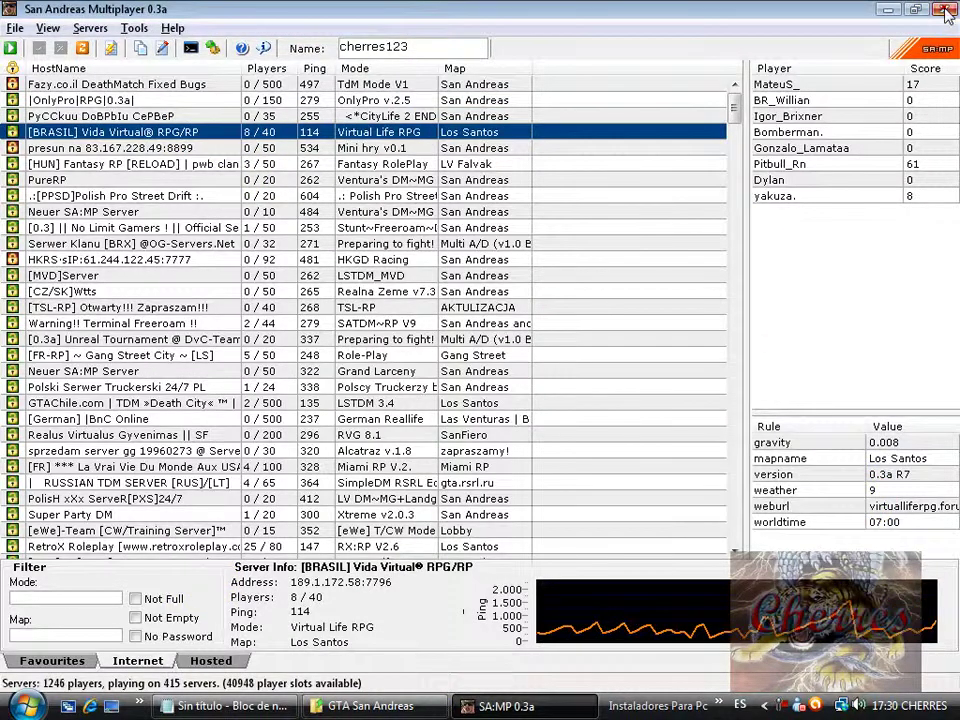
Step: Close the San Andreas Multiplayer server browser and return to the empty desktop
click(945, 10)
drag(418, 363, 392, 229)
click(765, 228)
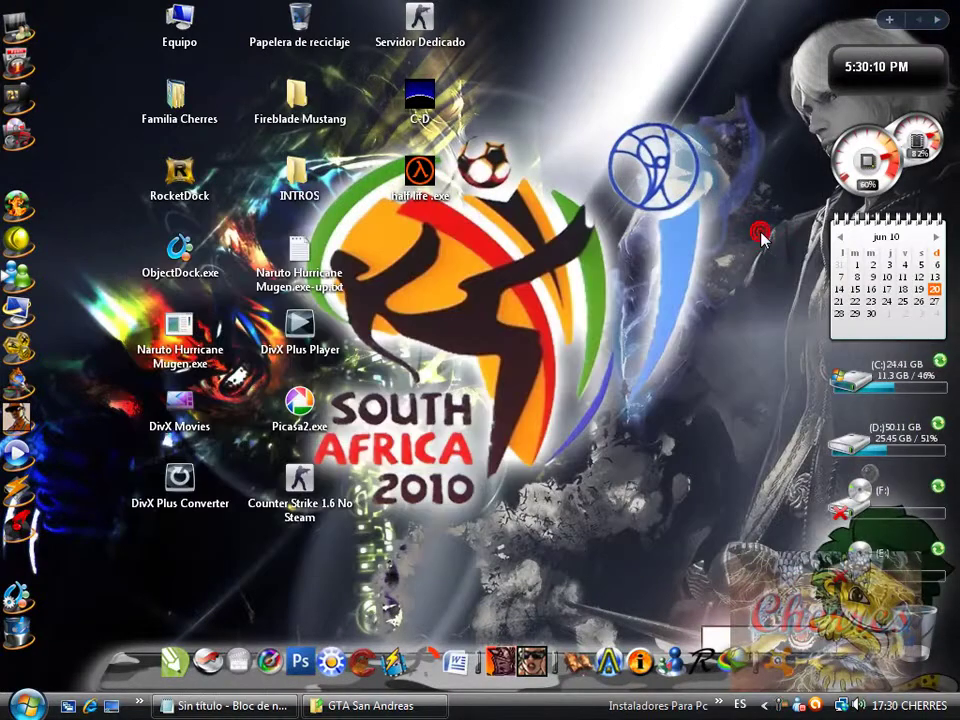